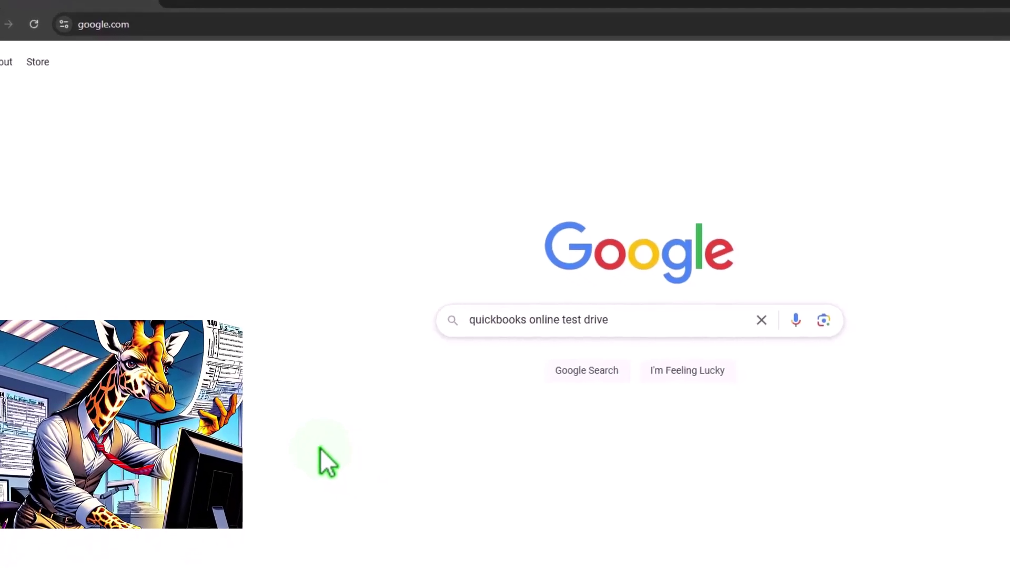
- Search Google for "quickbooks online test drive" and open the QuickBooks article "Test drive QuickBooks Online"
left_click(645, 318)
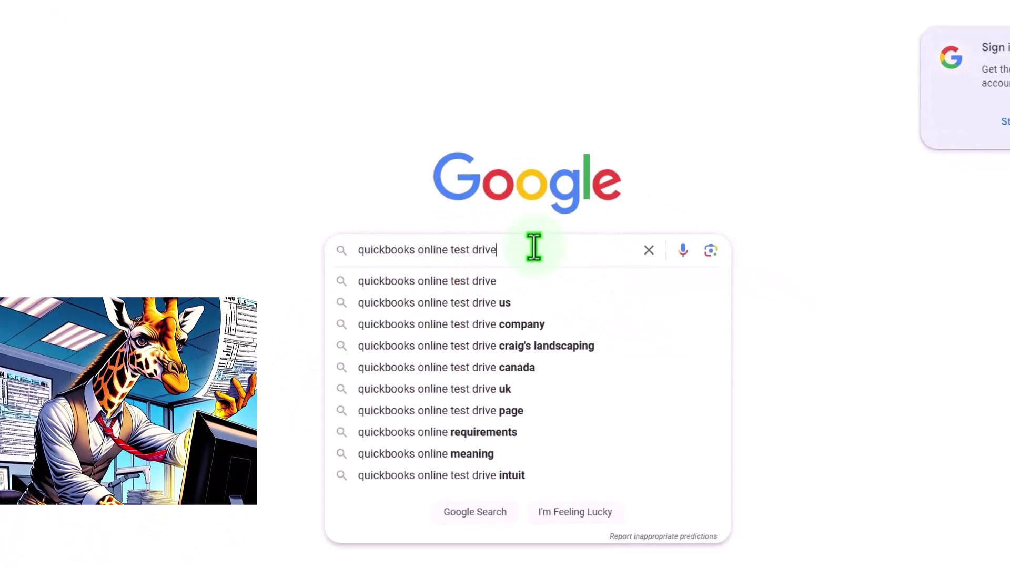
key("Return")
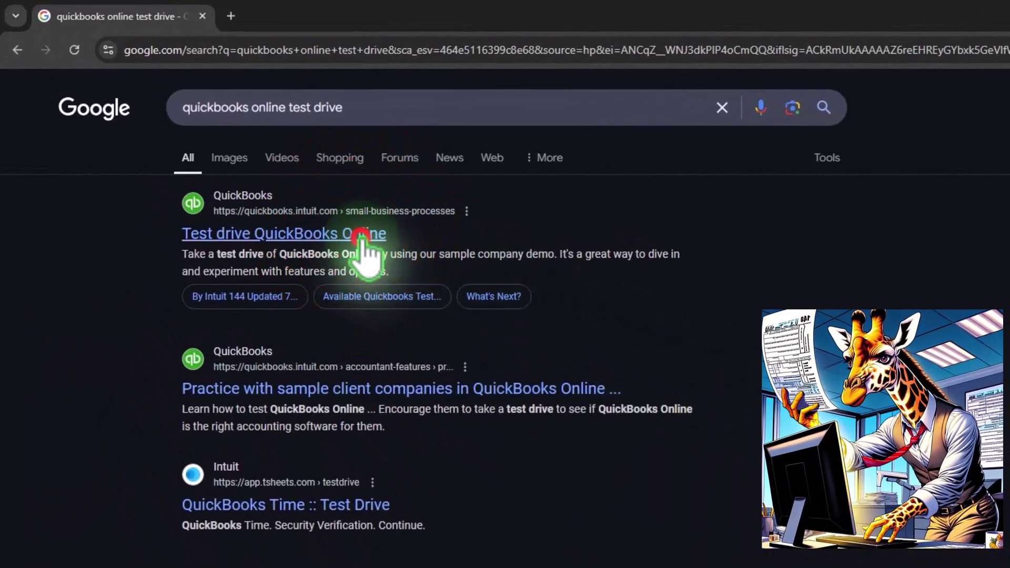
left_click(369, 240)
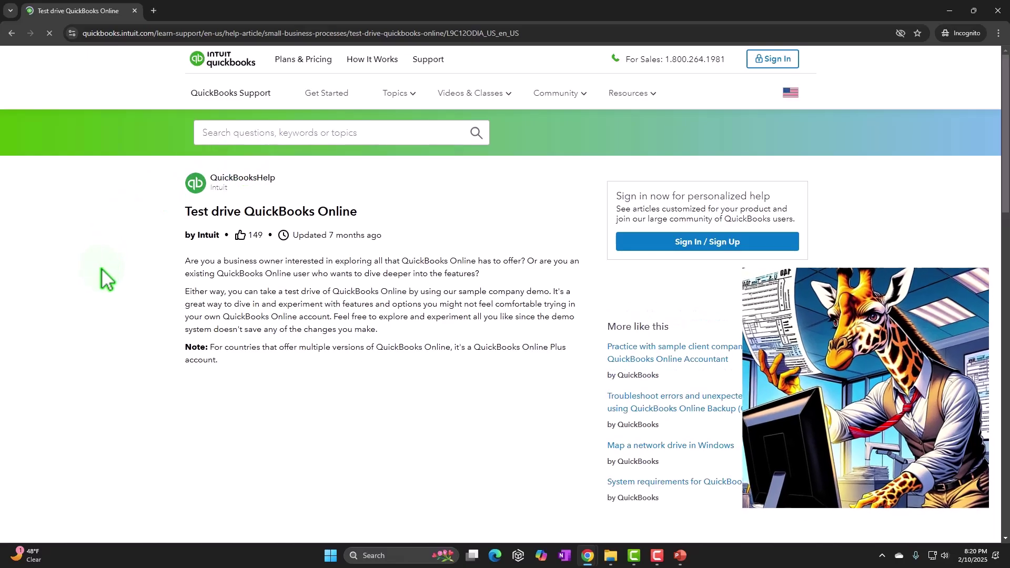
- Launch the standard United States test drive from the article and complete its "I'm not a robot" security verification
scroll(100, 284, "down", 5)
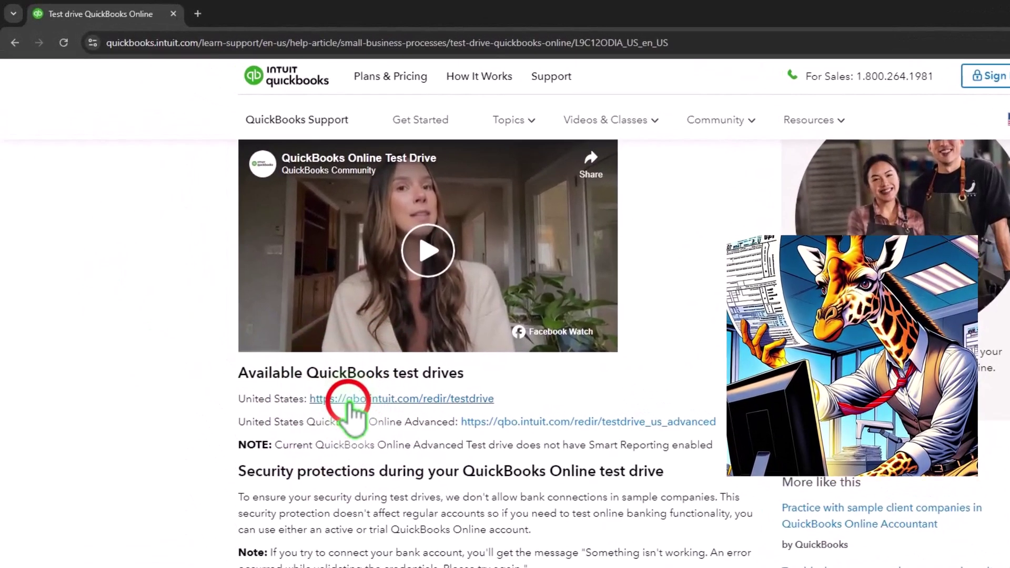
left_click(322, 365)
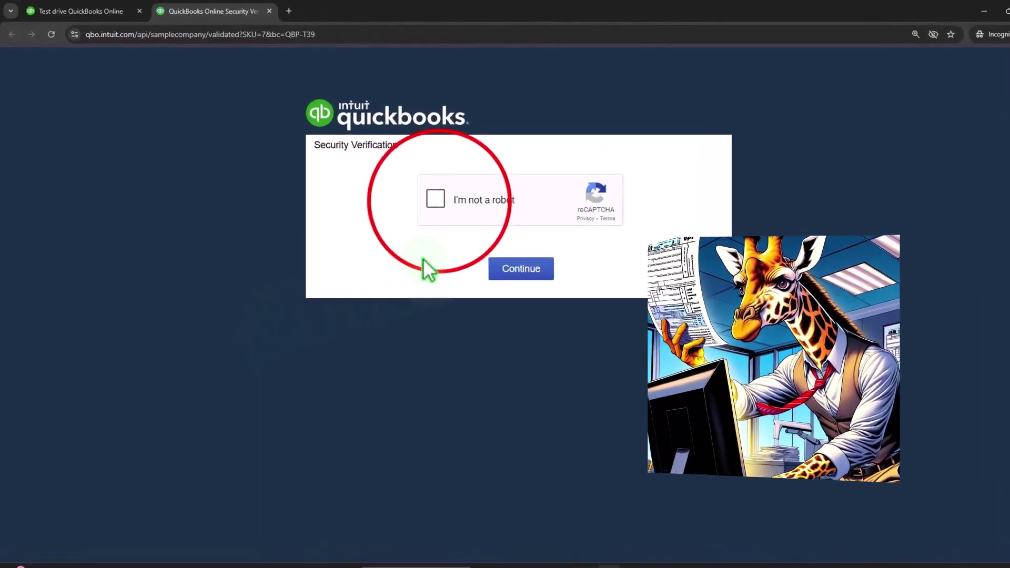
left_click(424, 195)
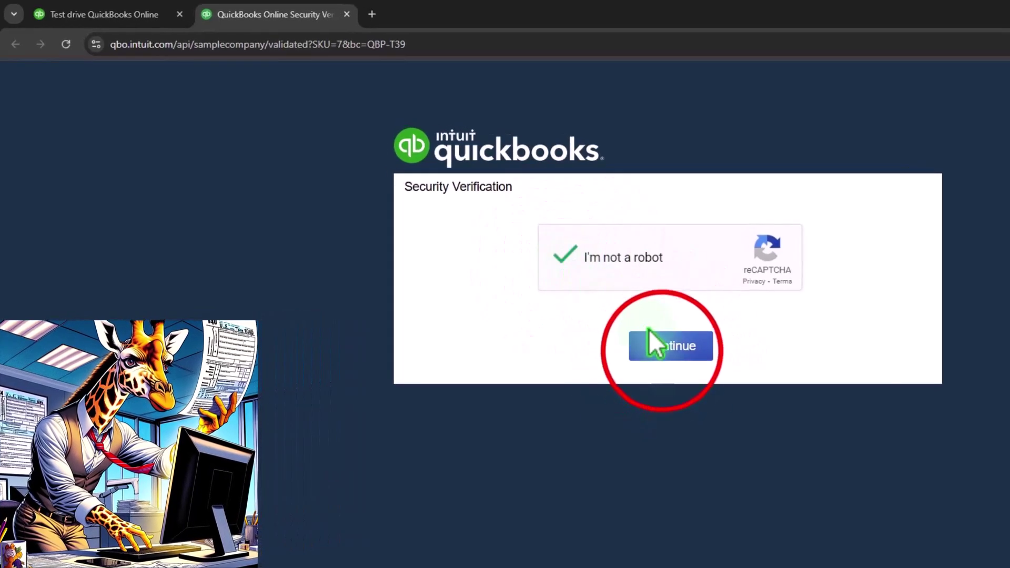
left_click(664, 347)
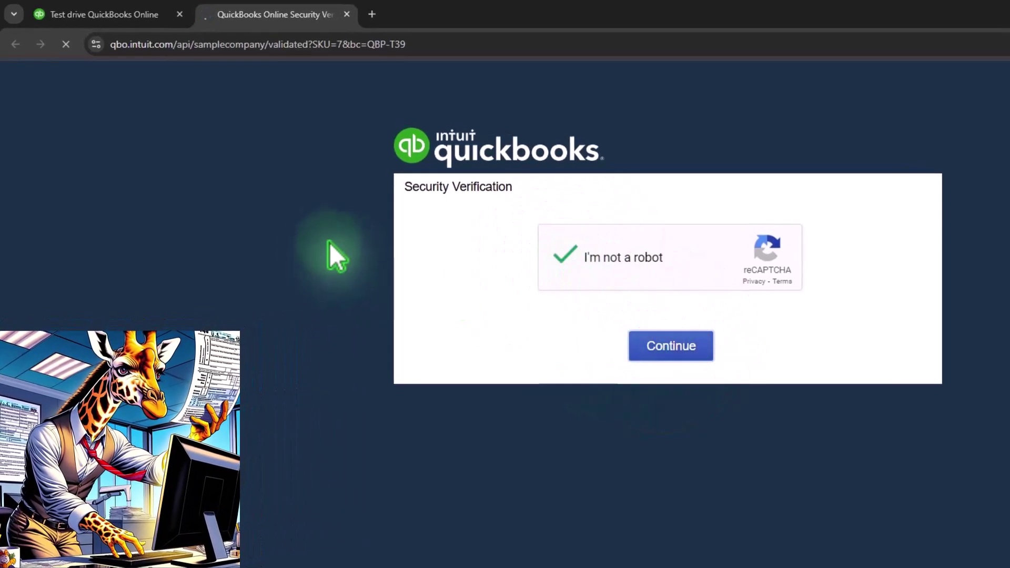
- Close the test drive article's browser tab and open the sample company's Reports page
left_click(136, 15)
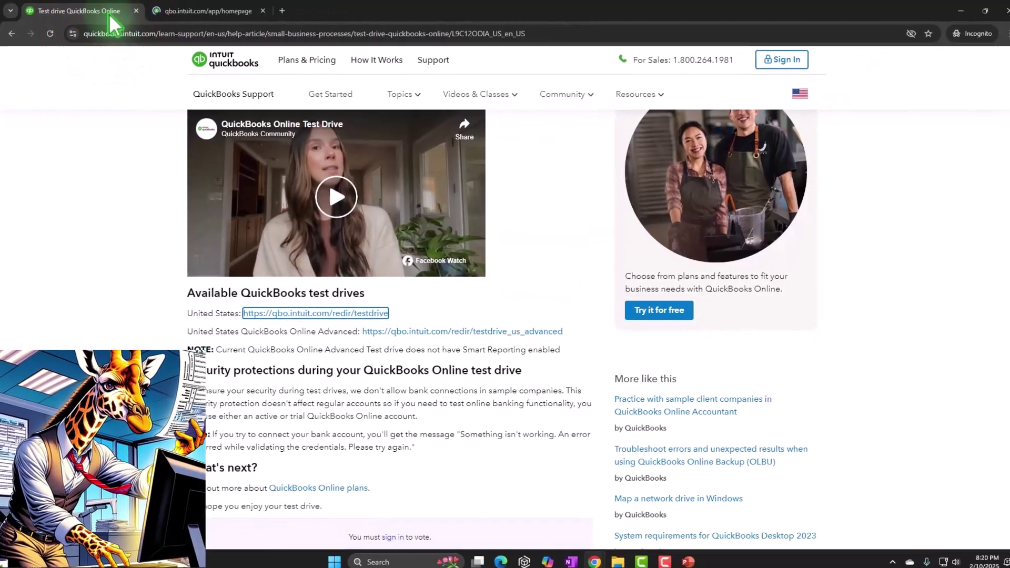
left_click(167, 13)
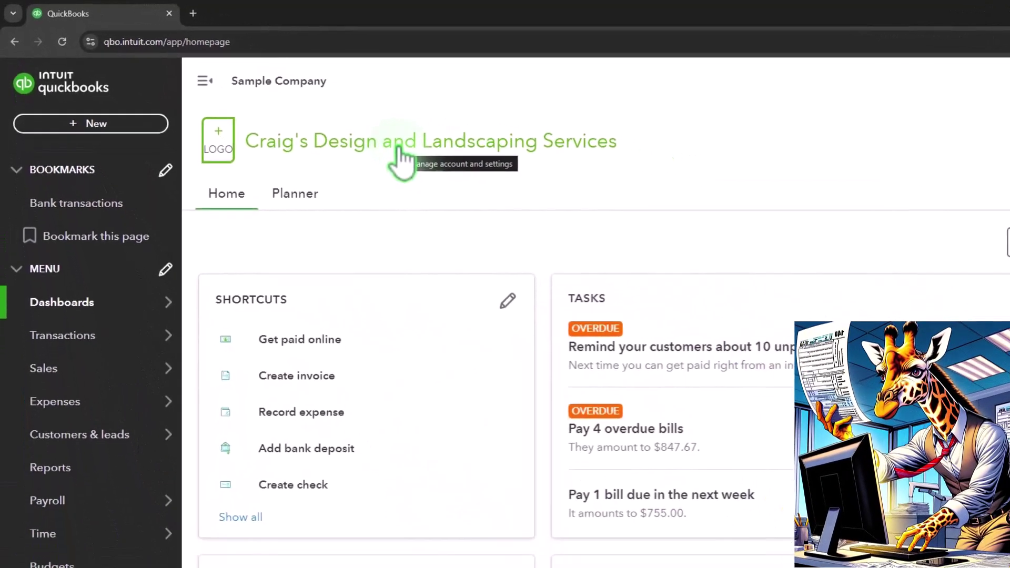
left_click(68, 468)
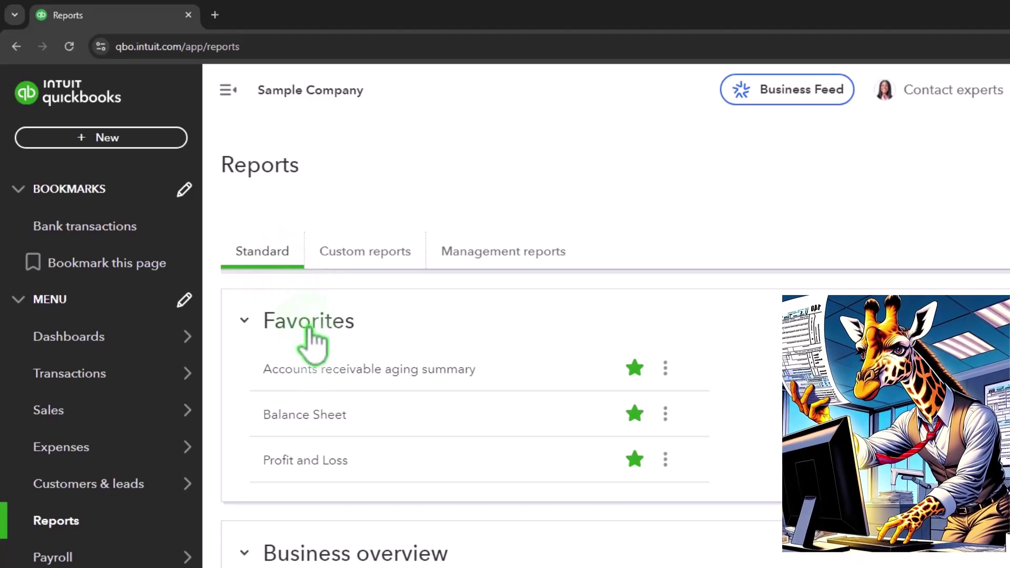
- Open the favorite reports Balance Sheet and Profit and Loss, each in a new browser tab
right_click(312, 418)
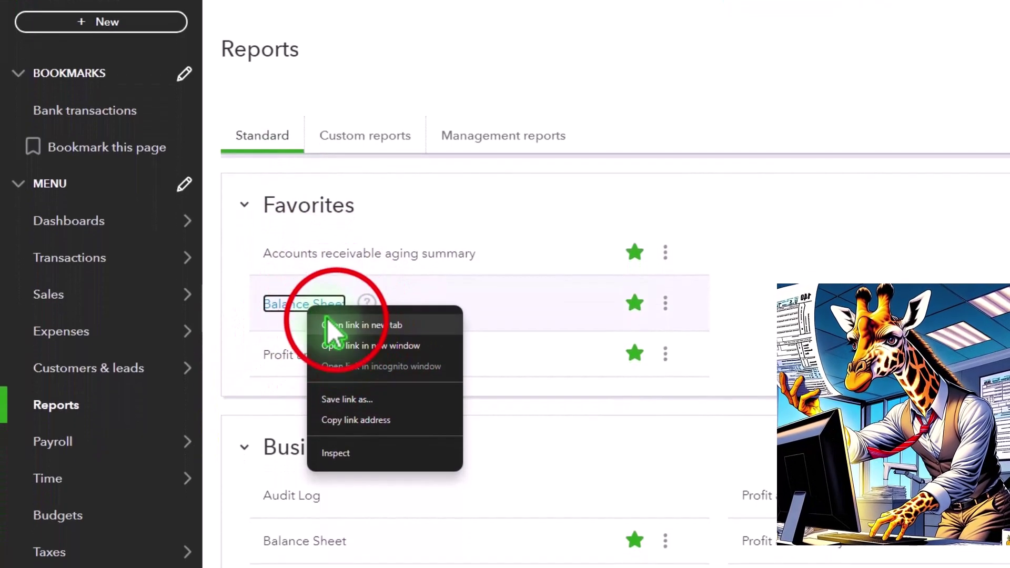
left_click(338, 323)
right_click(328, 350)
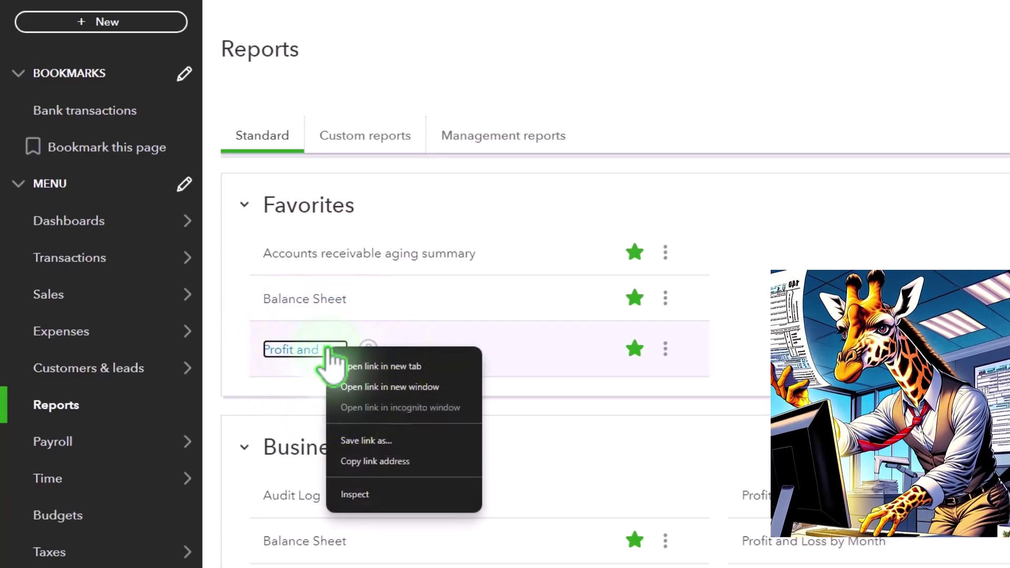
left_click(338, 362)
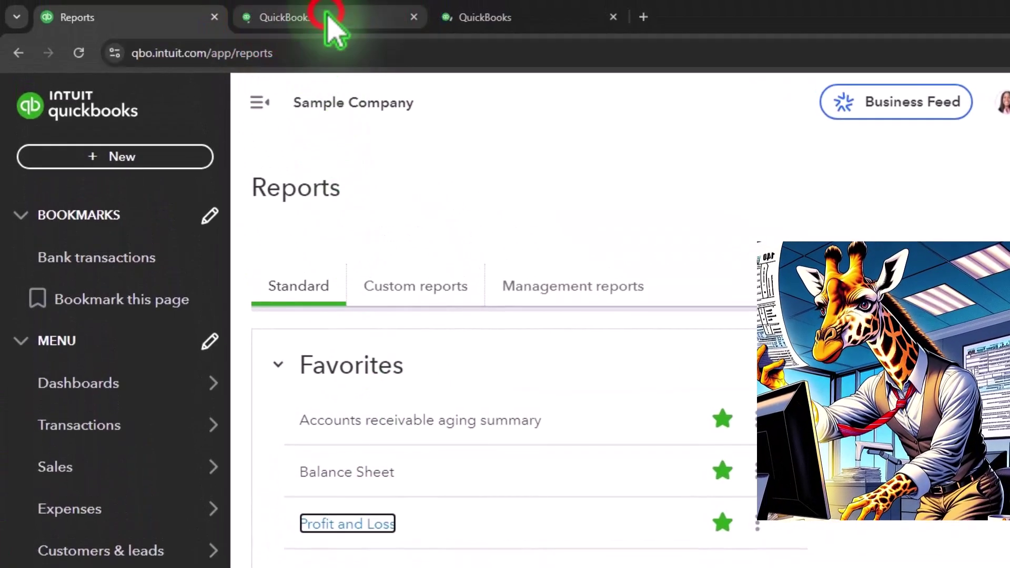
- In the Balance Sheet's browser tab, collapse the navigation menu and set the report period from 01/01/2024 to 12/31/2025
left_click(327, 19)
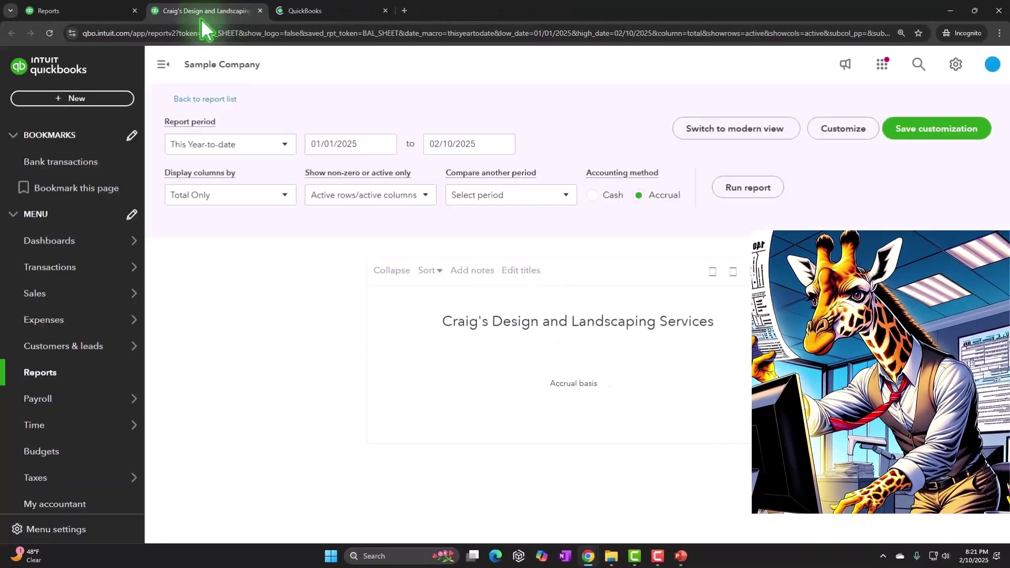
left_click(163, 64)
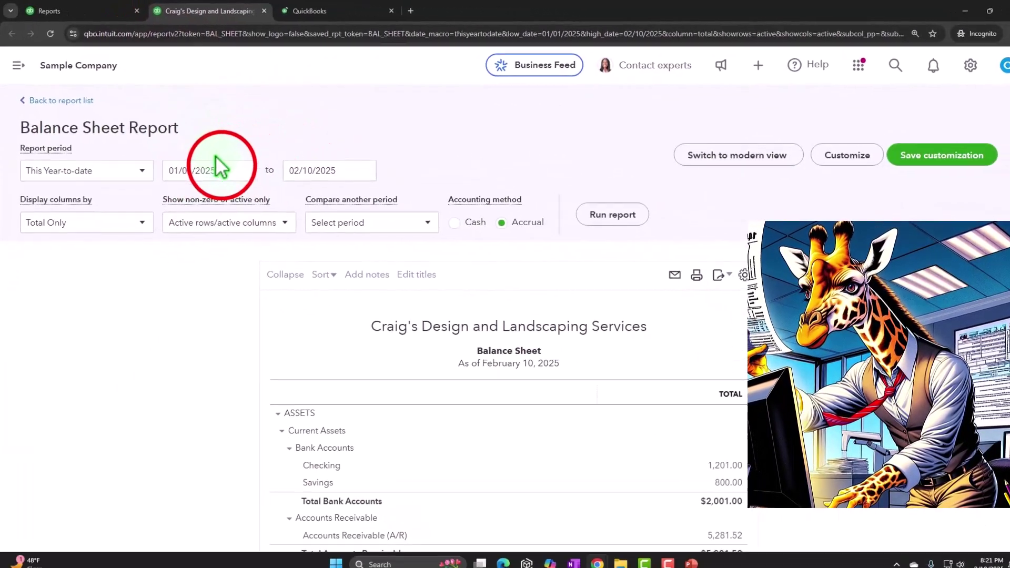
left_click(216, 158)
type("0")
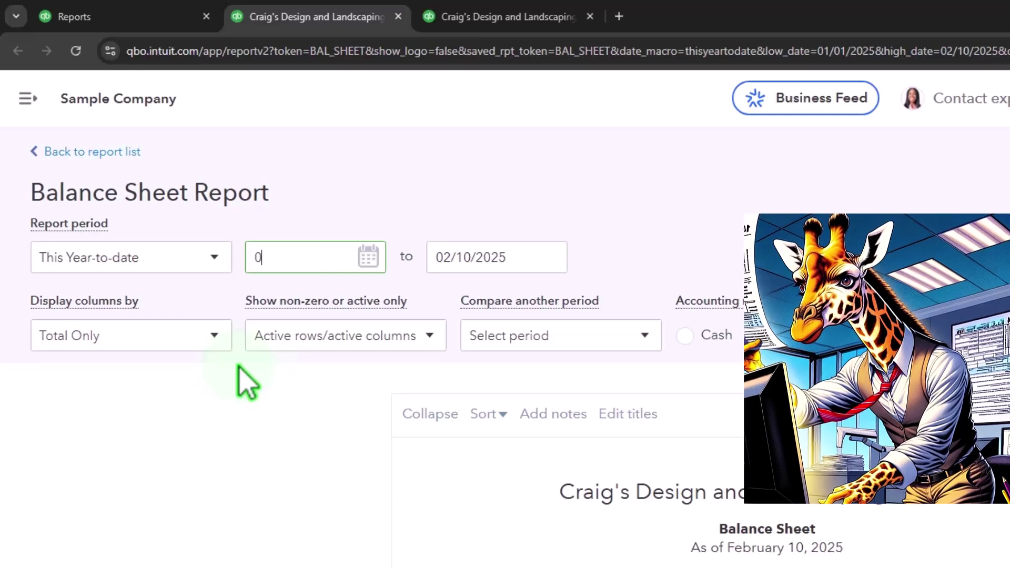
type("1/01/2024")
key("Tab")
type("12/3")
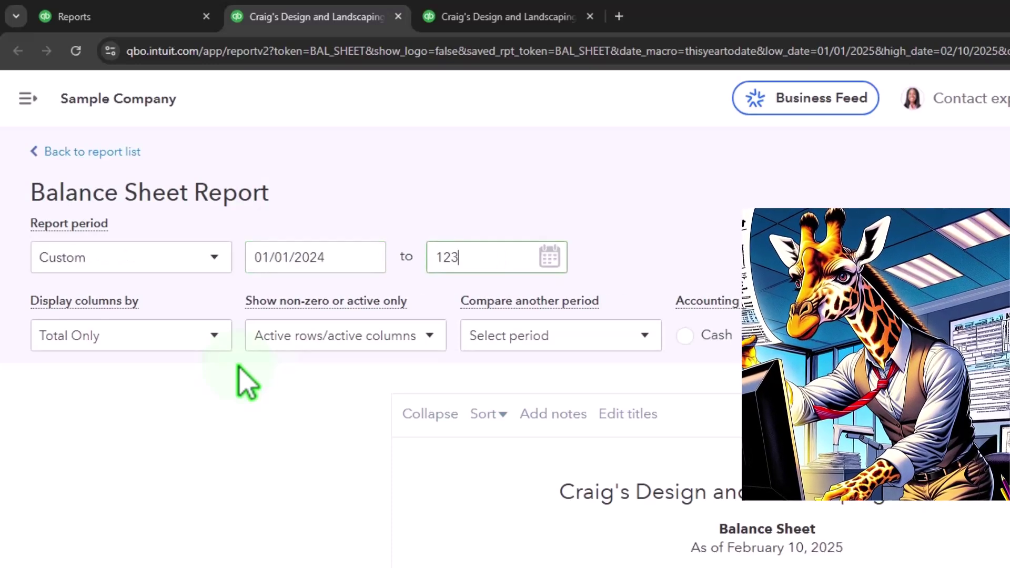
type("1/2025")
- Display the Balance Sheet's columns by Years and run the report
left_click(218, 341)
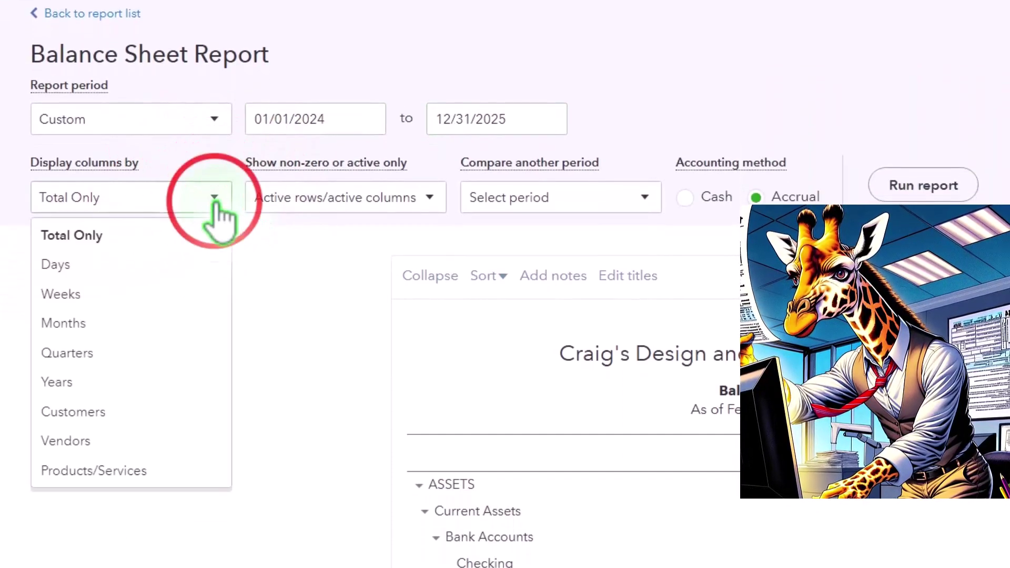
left_click(158, 383)
left_click(871, 197)
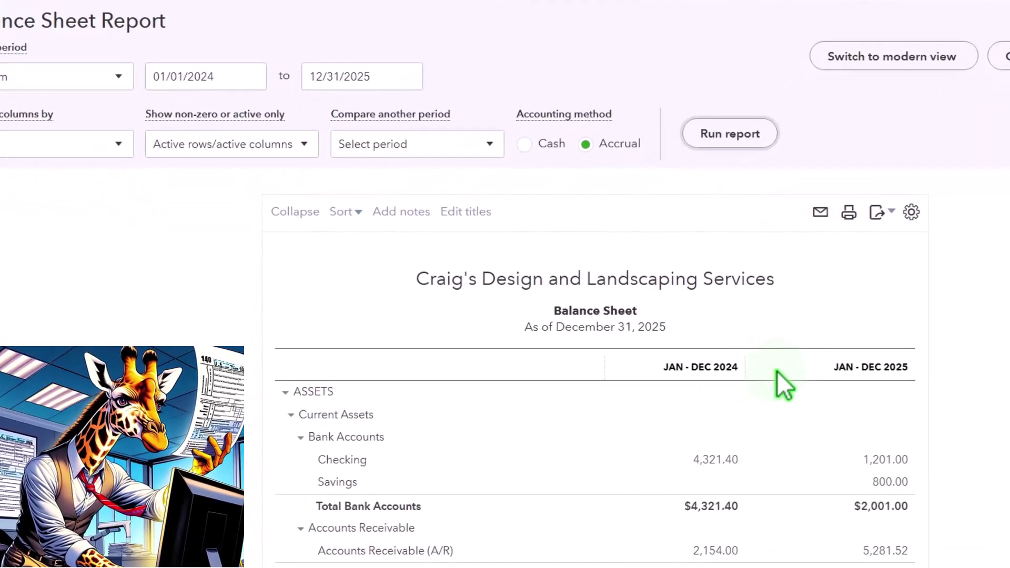
- In the Profit and Loss report's browser tab, collapse the navigation menu and set the report period from 01/01/2024 to 12/31/2025
left_click(548, 22)
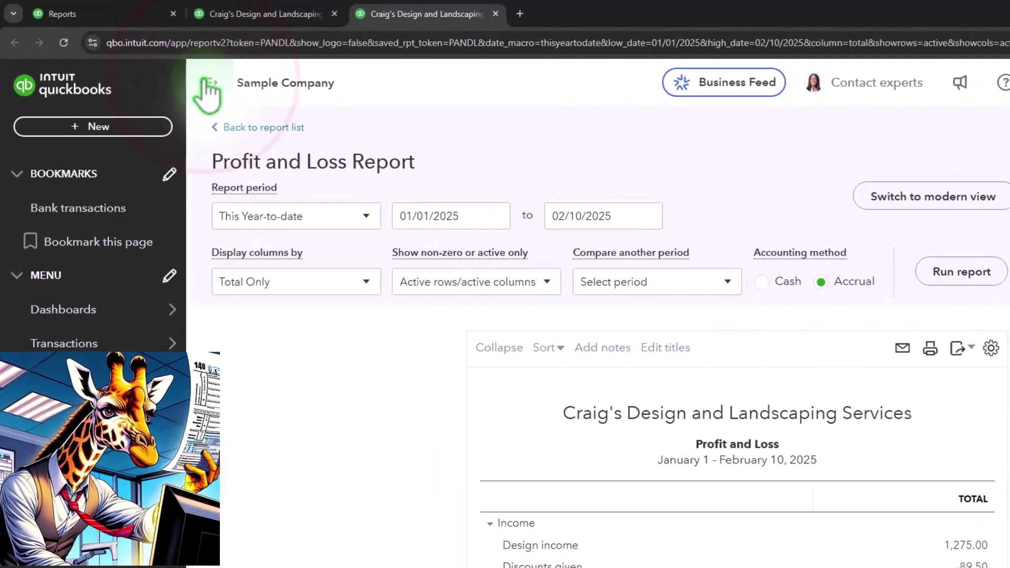
left_click(206, 86)
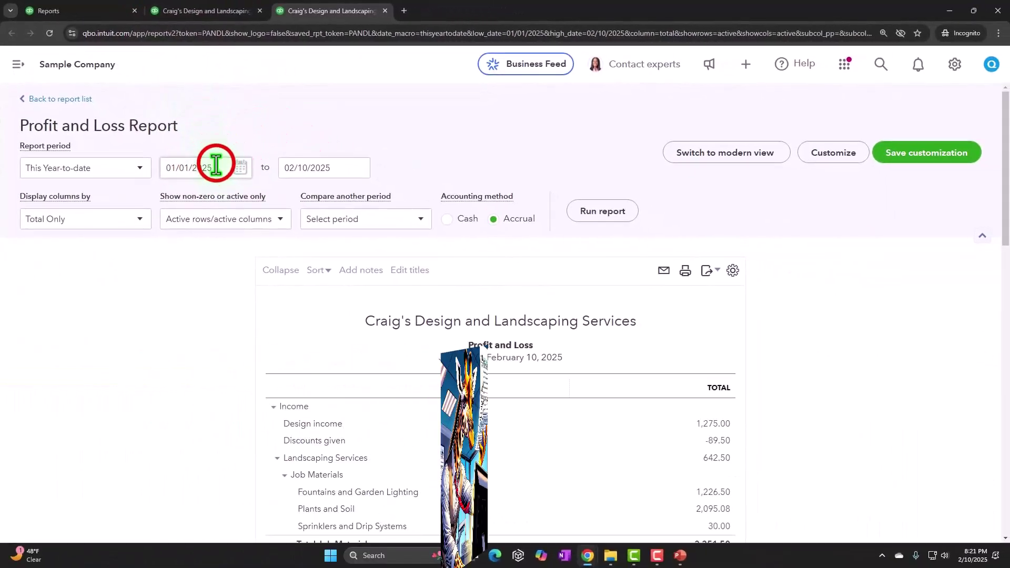
left_click(216, 165)
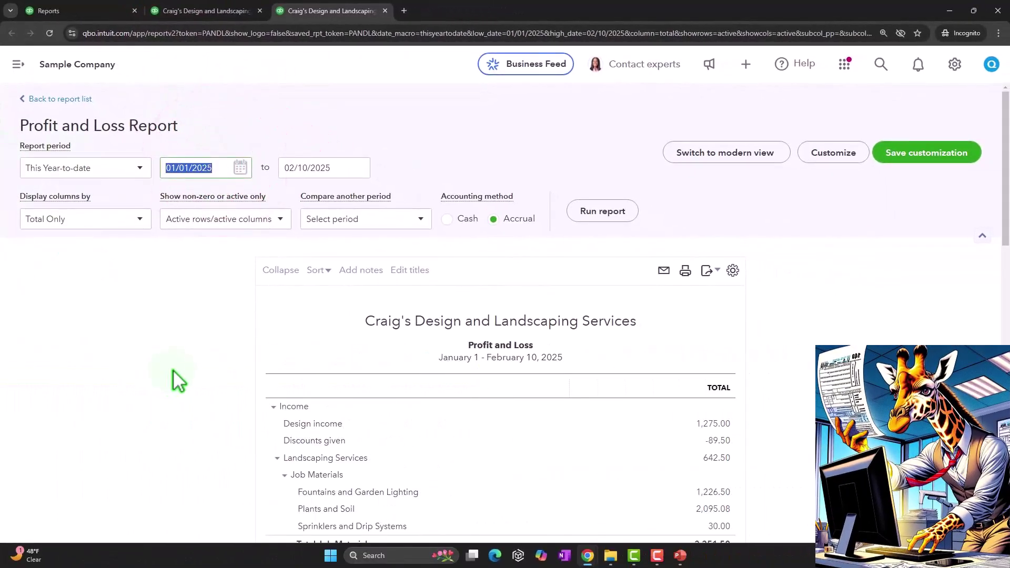
type("0")
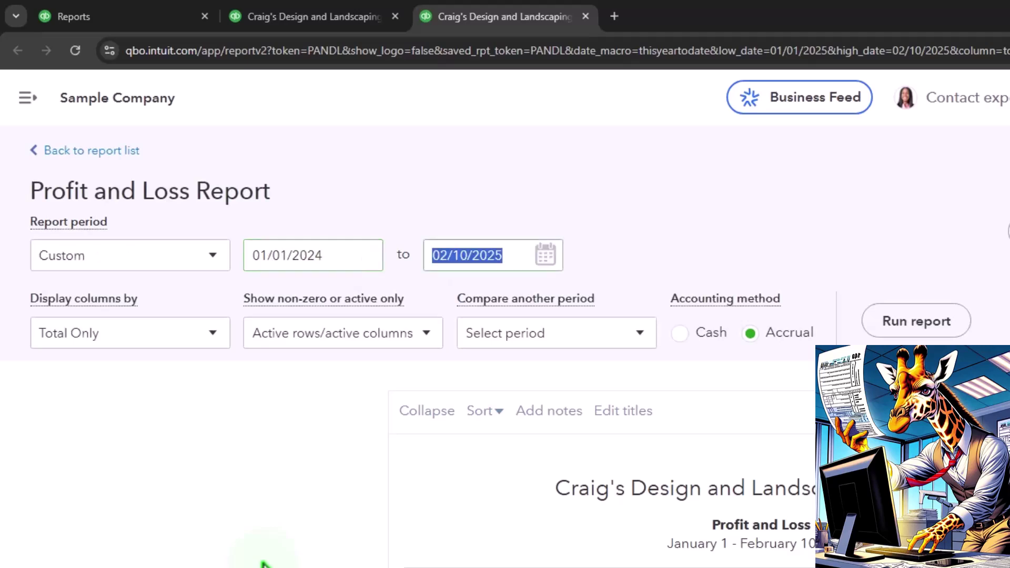
type("12312025")
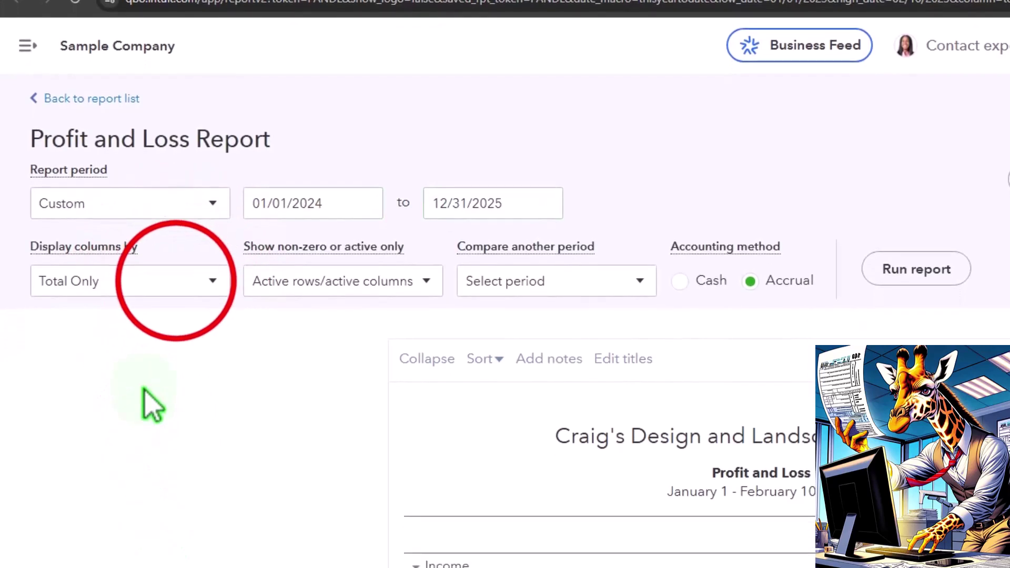
- Display the Profit and Loss report's columns by Years and run the report
left_click(179, 342)
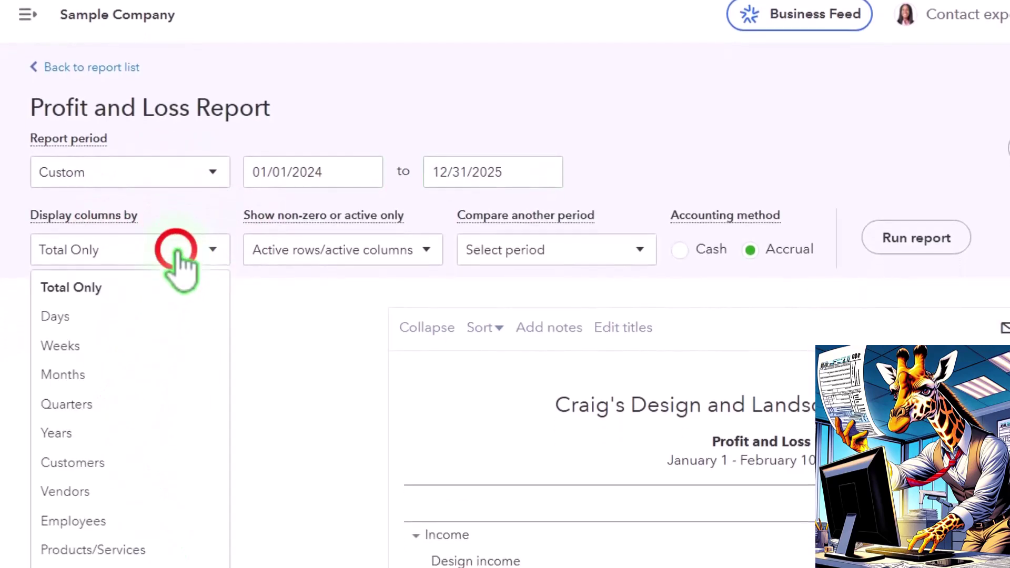
left_click(158, 433)
left_click(915, 239)
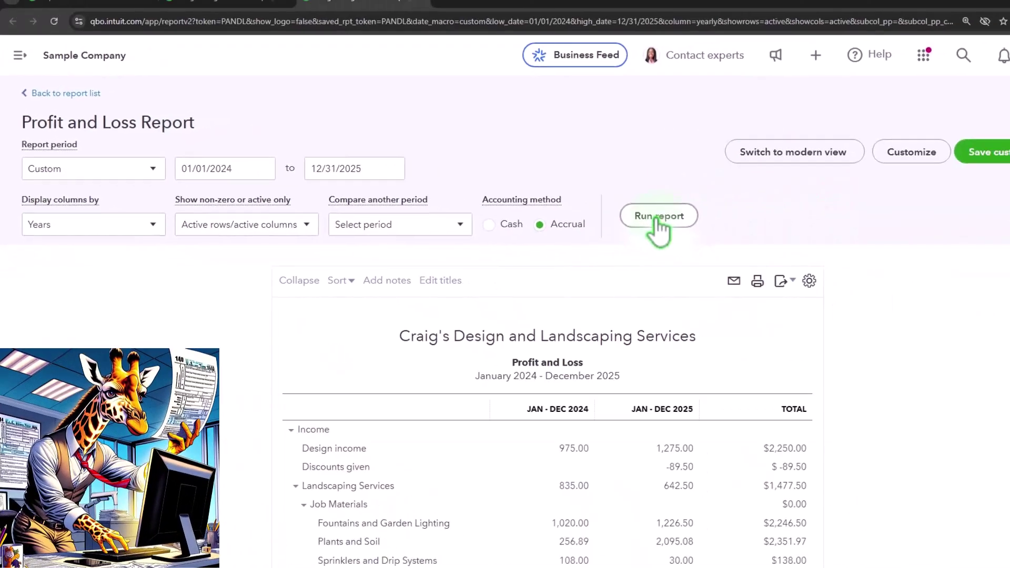
scroll(597, 215, "down", 4)
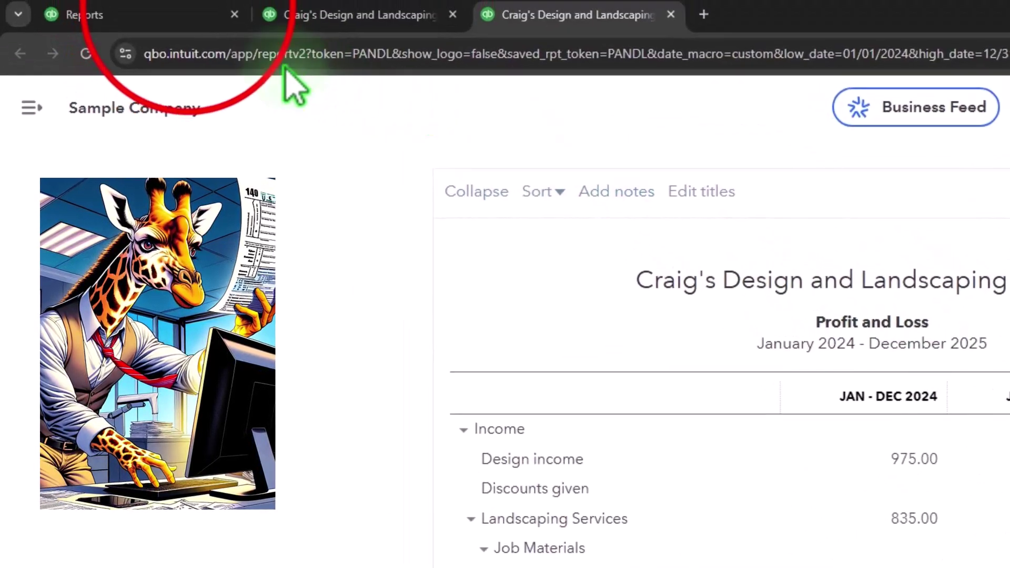
- Return to the Reports page and collapse its navigation menu
left_click(194, 27)
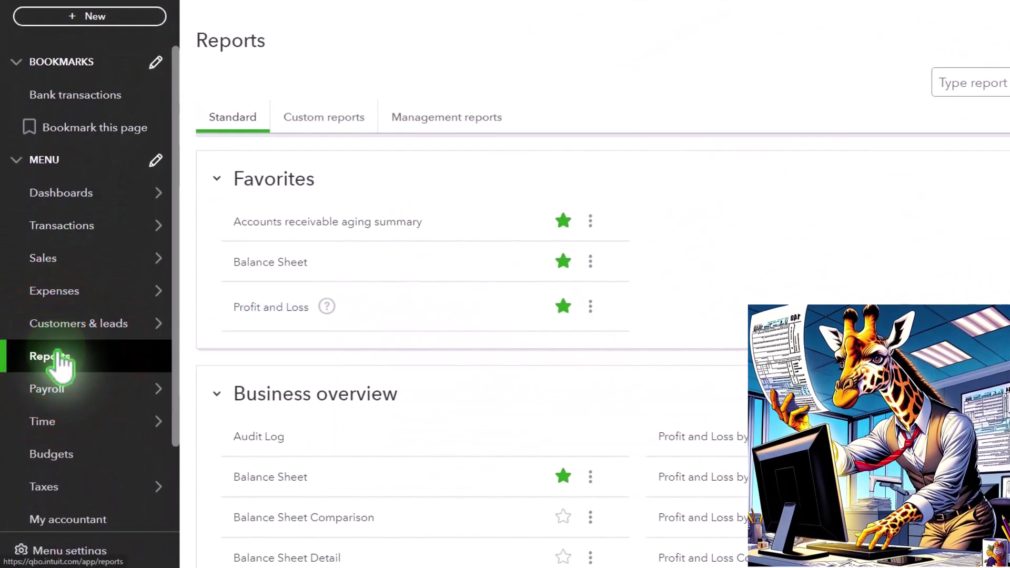
left_click(221, 85)
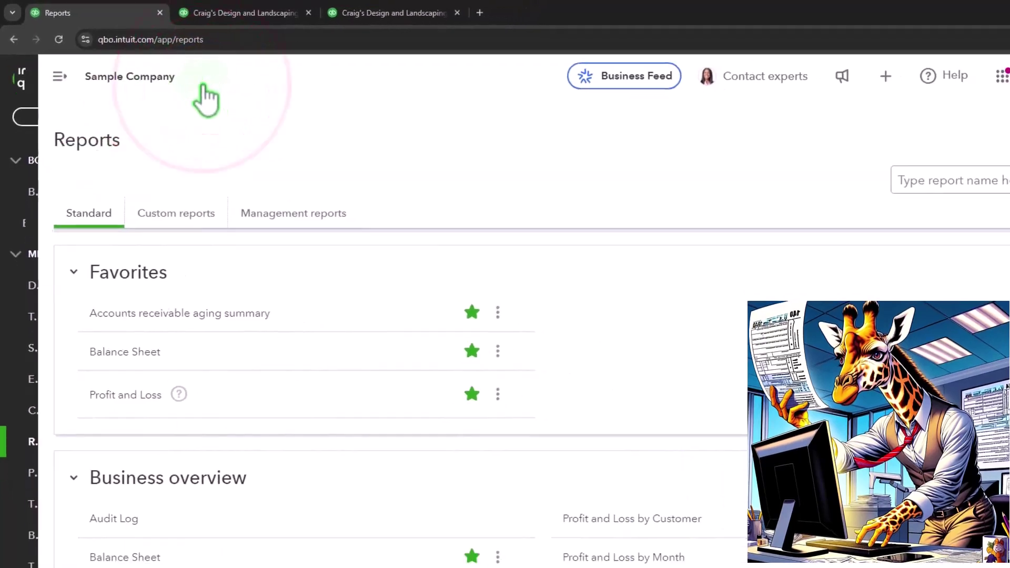
- From the "For my accountant" reports, open Transaction Detail by Account and Transaction List by Date in separate new browser tabs
scroll(343, 389, "down", 10)
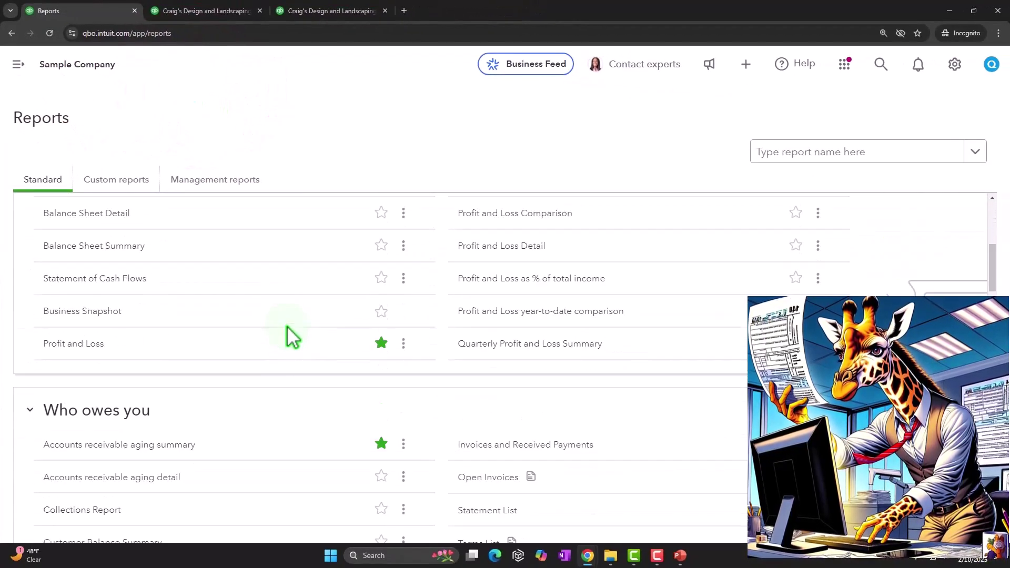
scroll(285, 374, "down", 15)
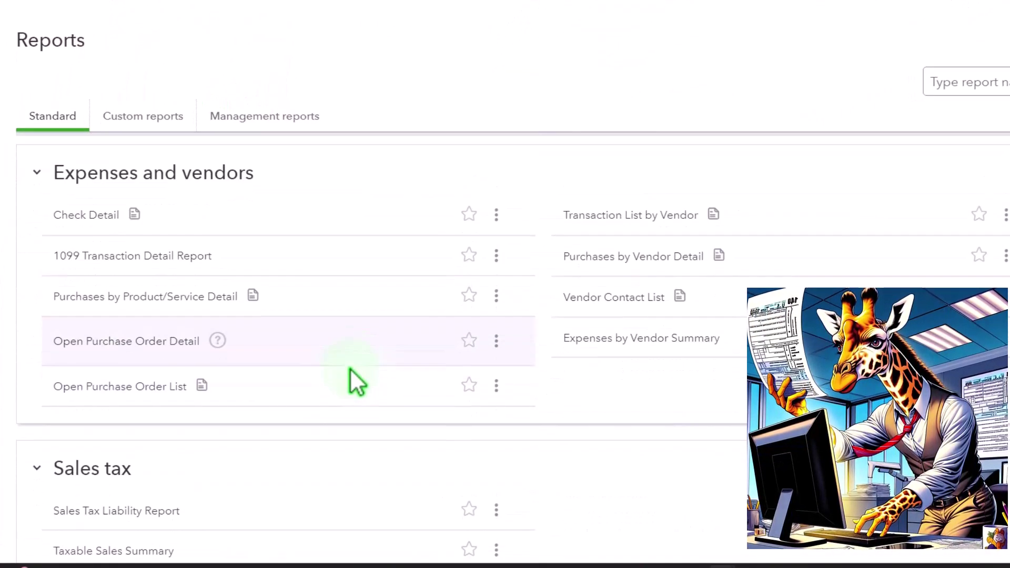
scroll(349, 367, "down", 8)
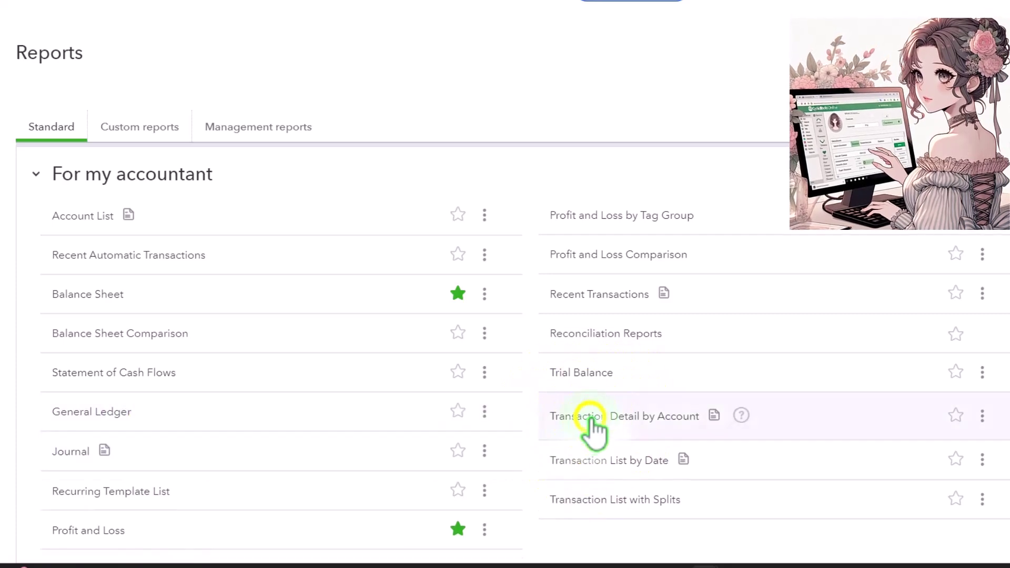
right_click(591, 417)
left_click(641, 440)
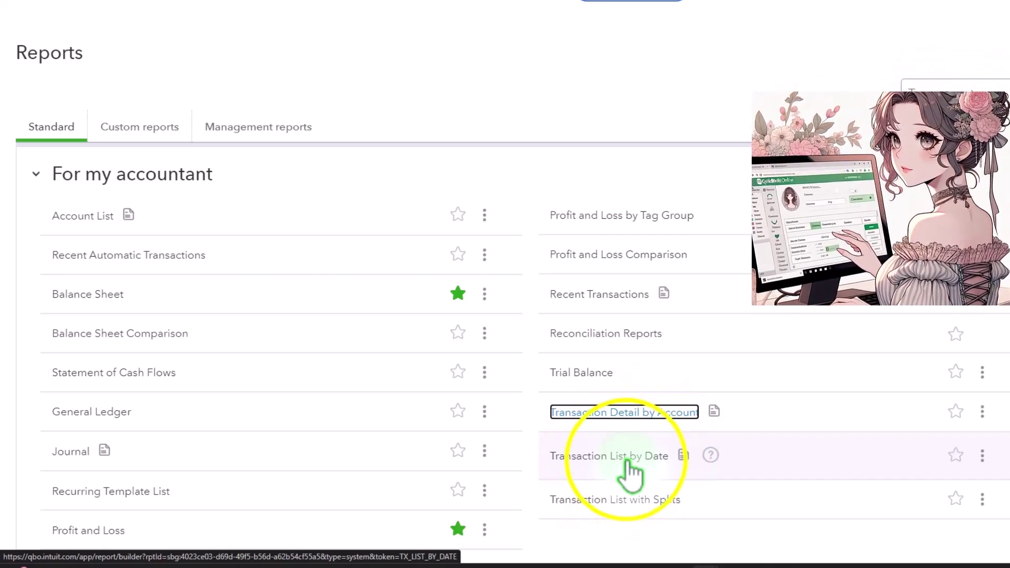
right_click(625, 459)
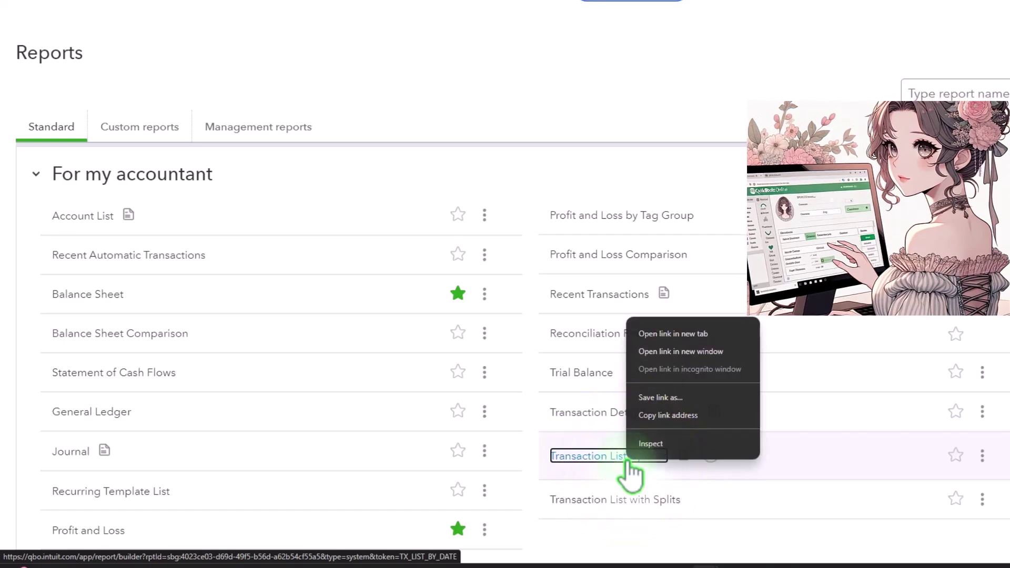
left_click(666, 335)
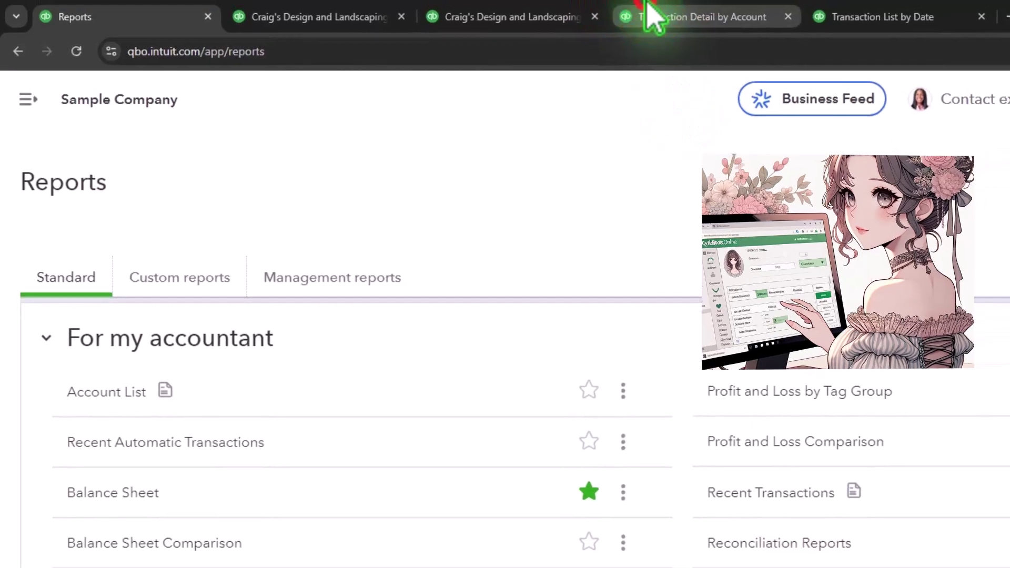
- In the Transaction Detail by Account report, collapse the navigation menu and set a custom period from 01/01/2024 to 12/31/2025
left_click(651, 13)
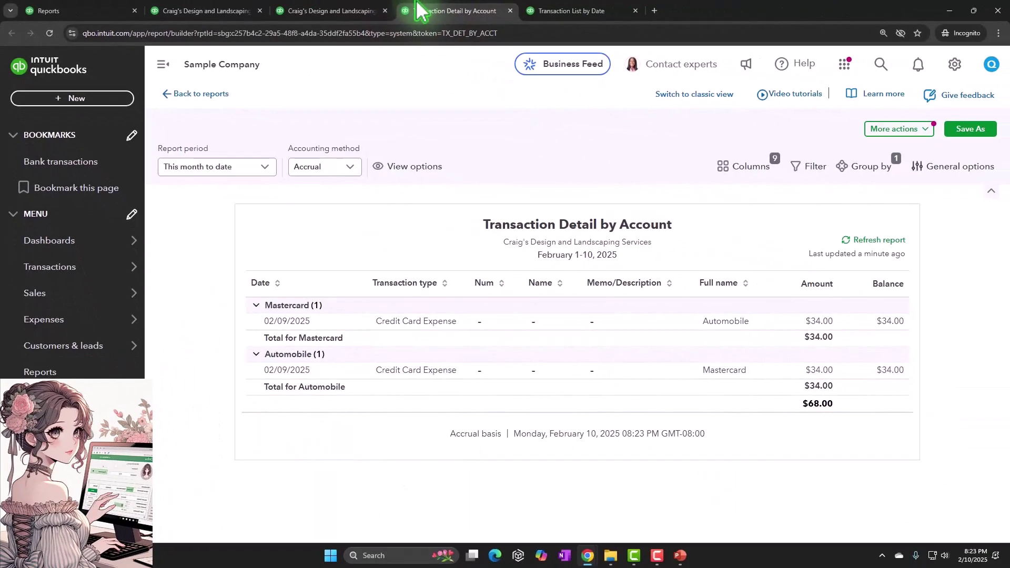
left_click(163, 64)
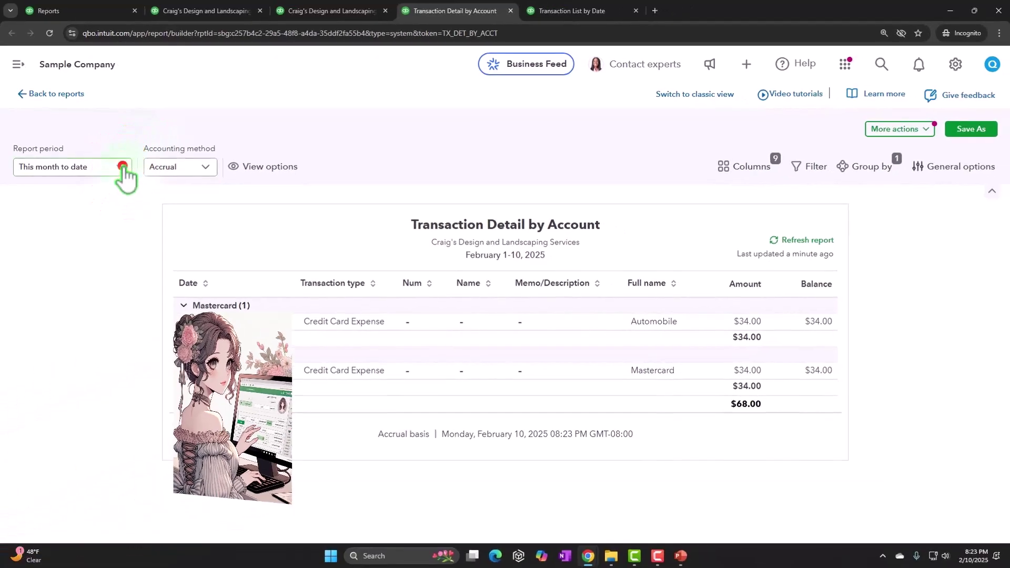
left_click(236, 288)
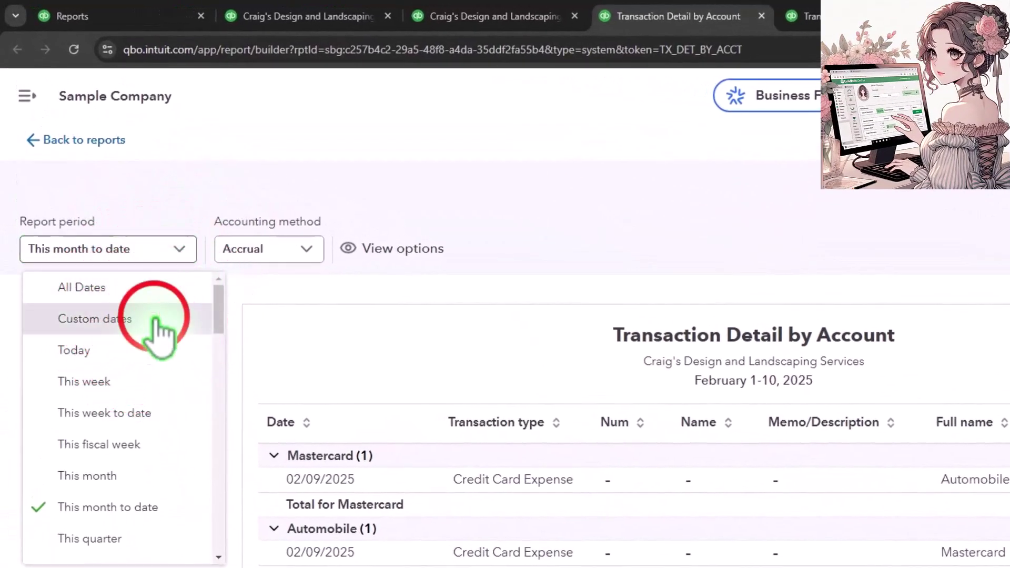
left_click(126, 257)
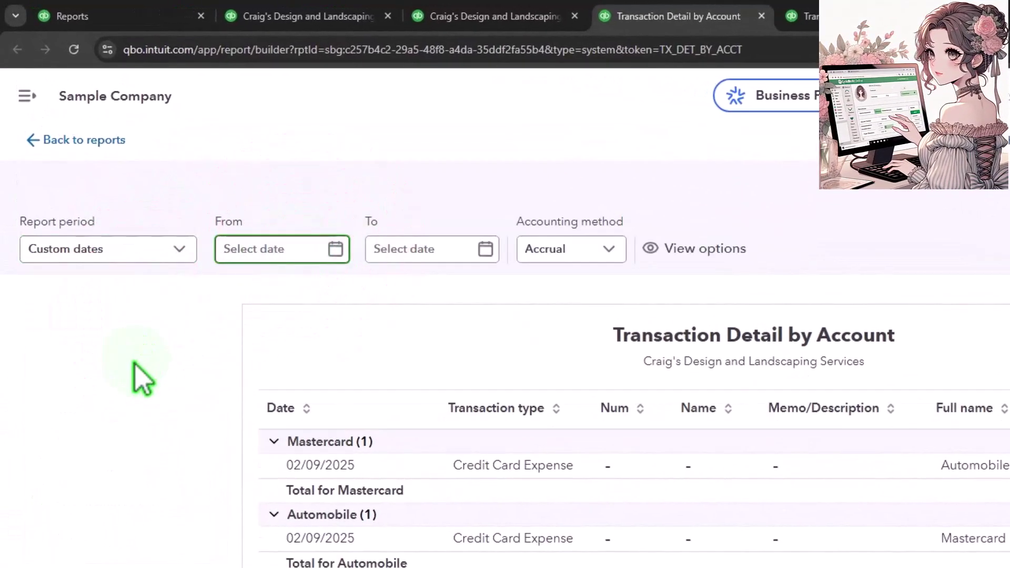
type("01/01/2024")
key("Tab")
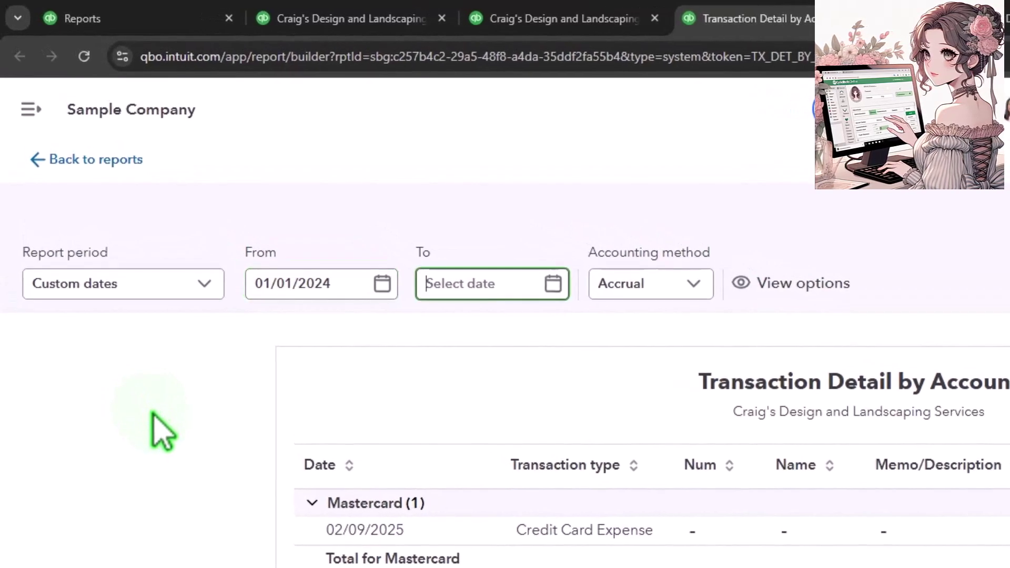
type("12/31/2025")
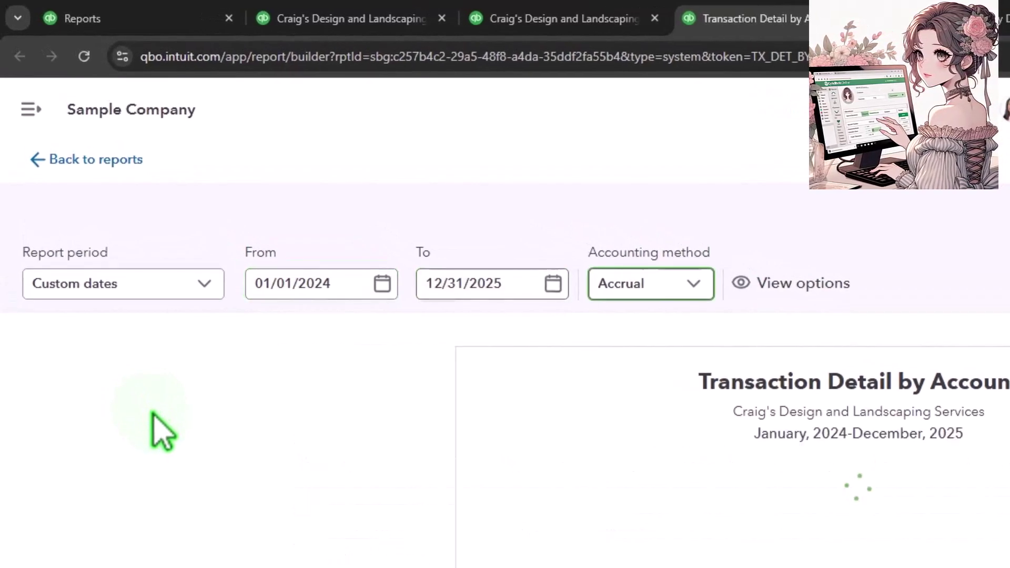
key("Tab")
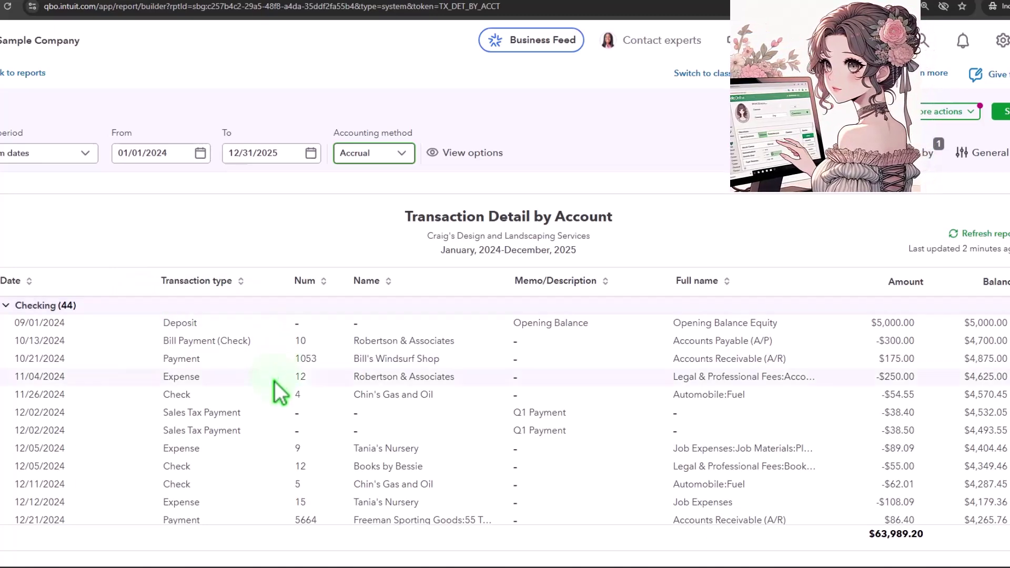
- In the Balance Sheet's browser tab, open the transaction report behind the 2024 Checking amount and return to the summary report
left_click(331, 7)
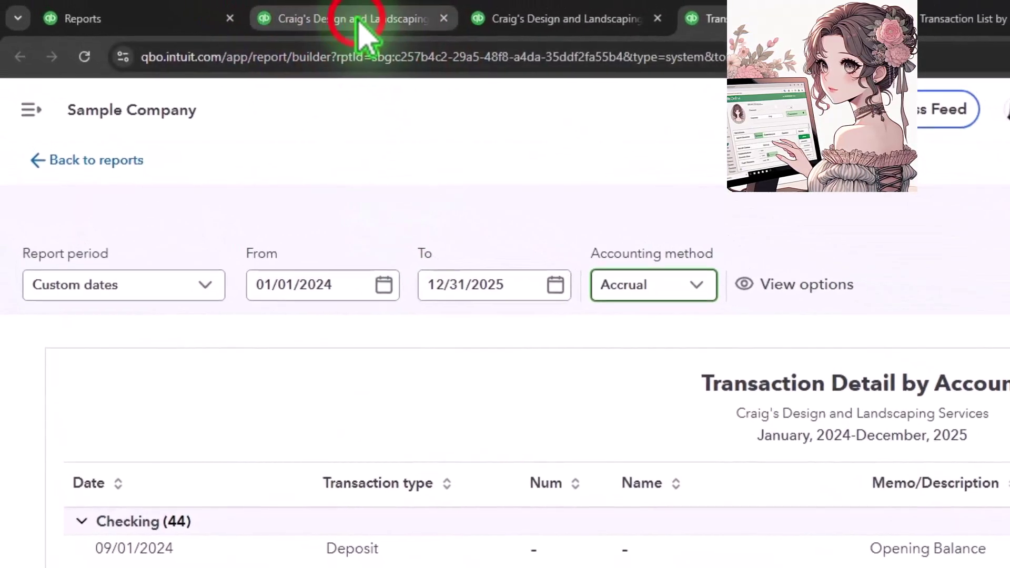
left_click(702, 394)
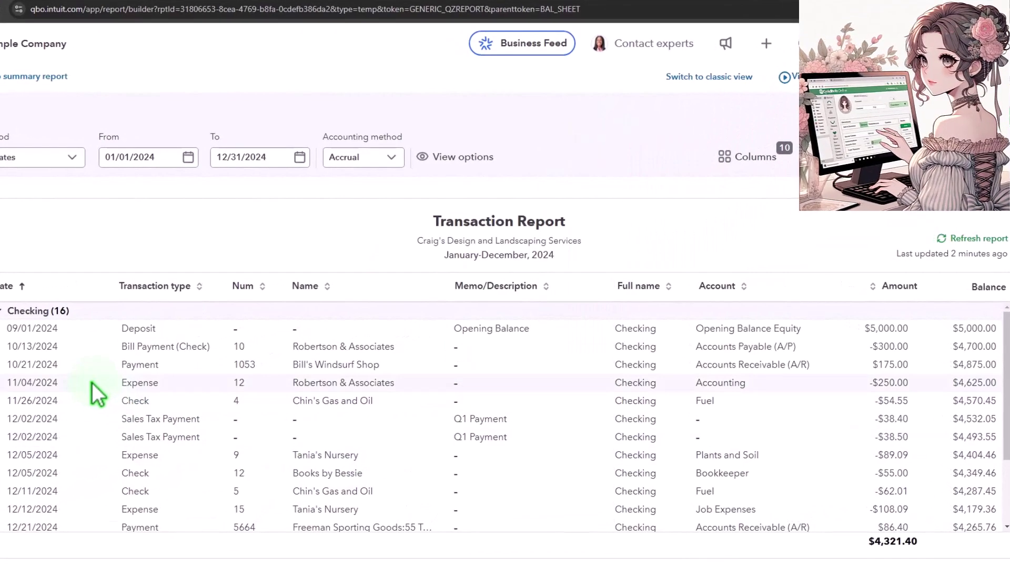
left_click(16, 82)
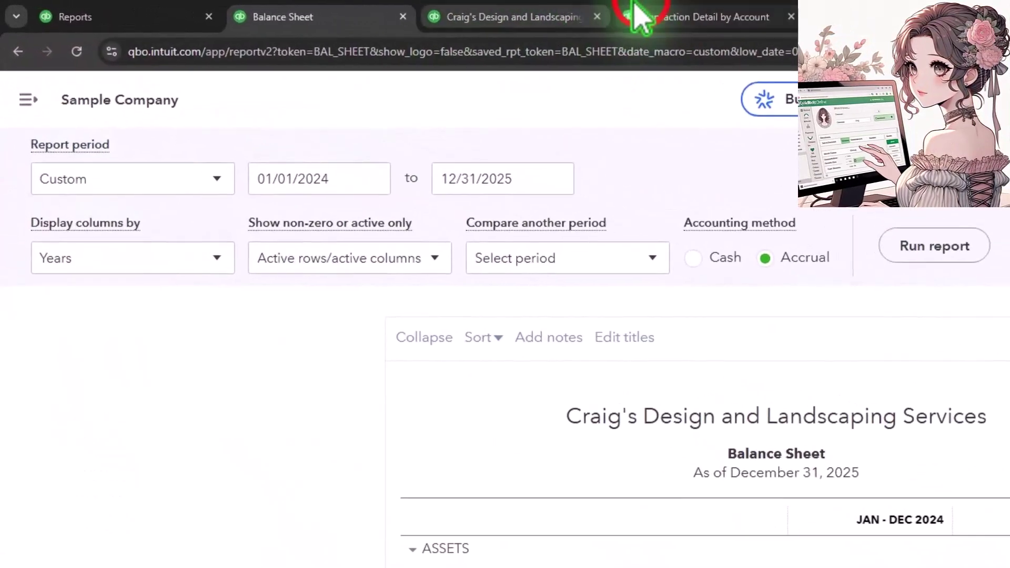
- Return to the Transaction Detail by Account report and examine the transactions listed under each account
left_click(503, 11)
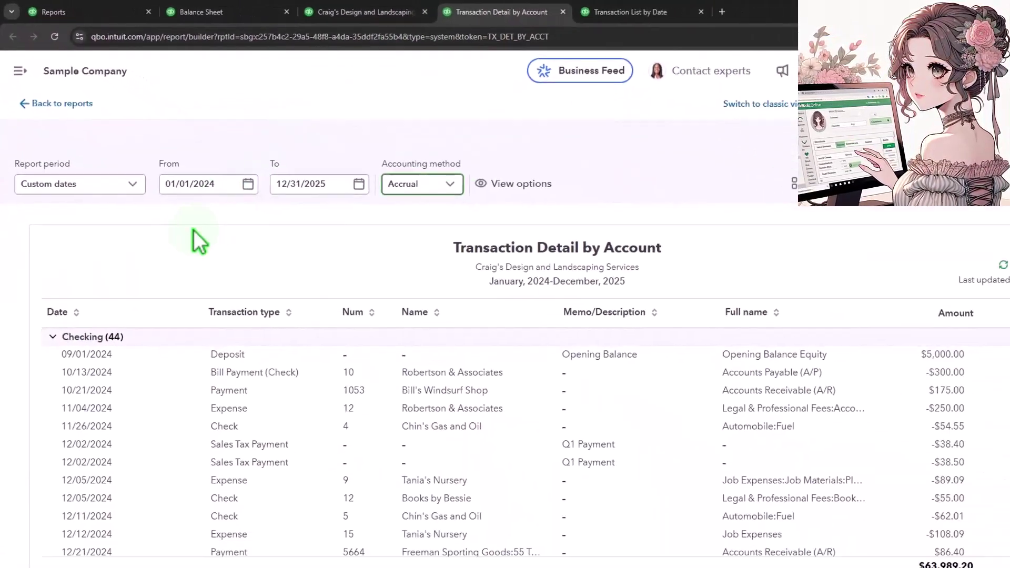
scroll(87, 379, "down", 6)
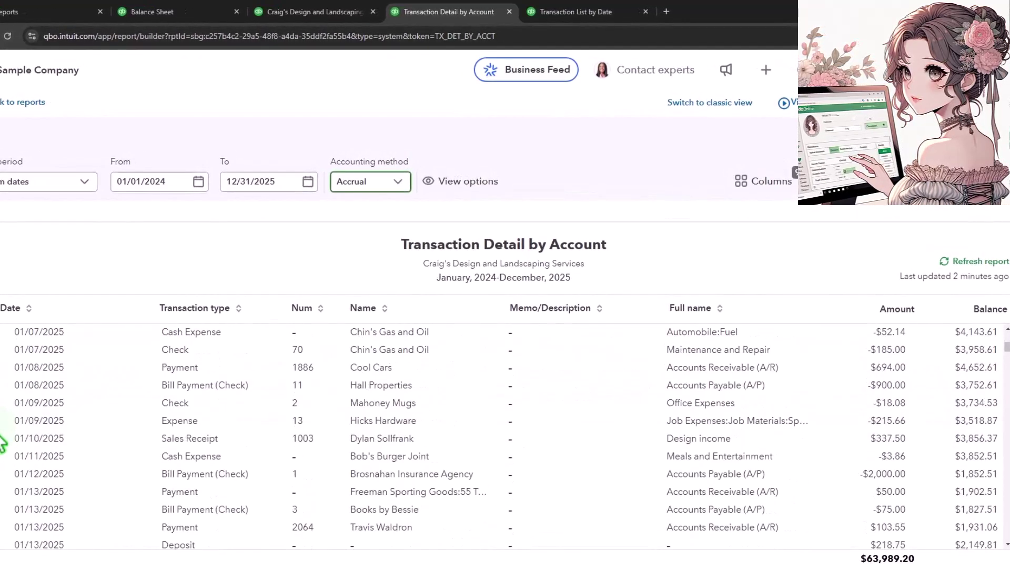
scroll(5, 442, "down", 15)
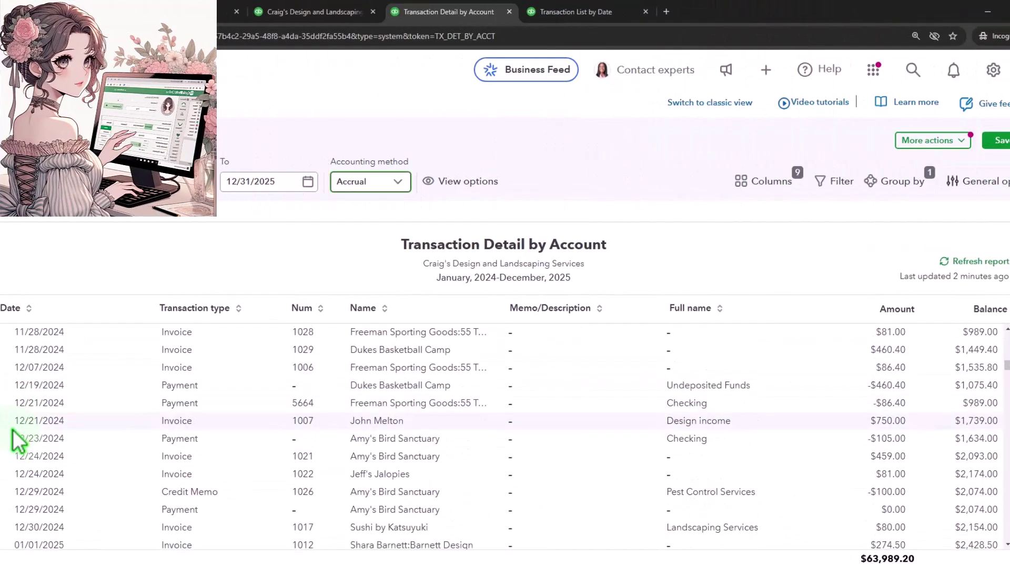
scroll(15, 439, "down", 12)
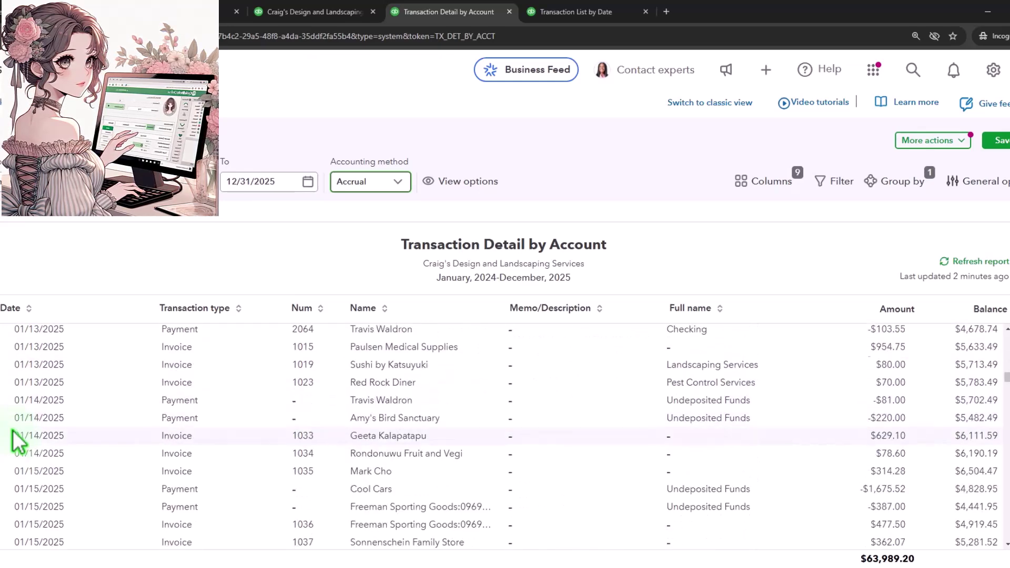
scroll(12, 430, "down", 10)
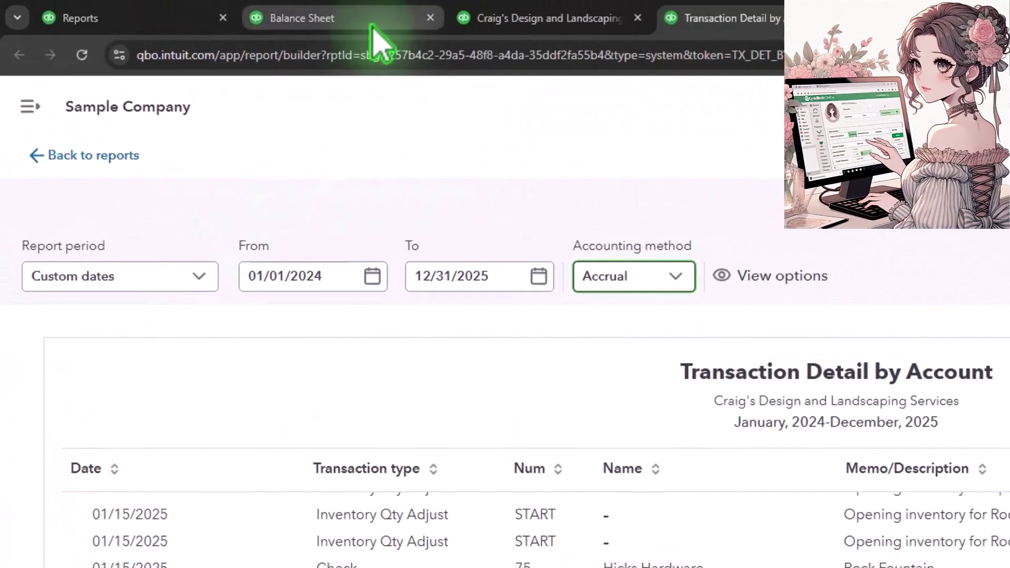
- In the Transaction List by Date report, collapse the navigation menu and set a custom period from 01/01/2024 to 12/31/2024
mouse_move(371, 26)
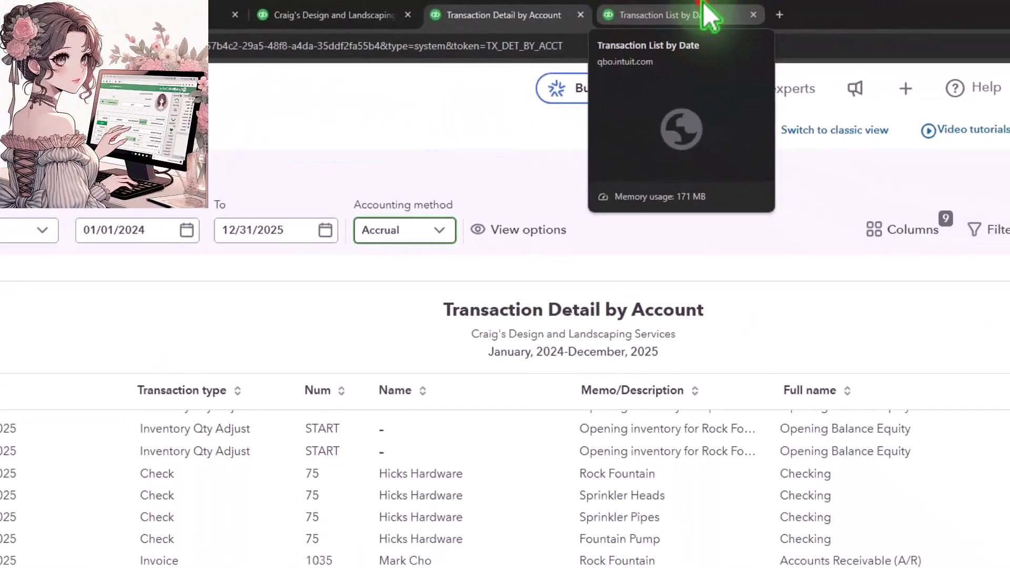
left_click(578, 12)
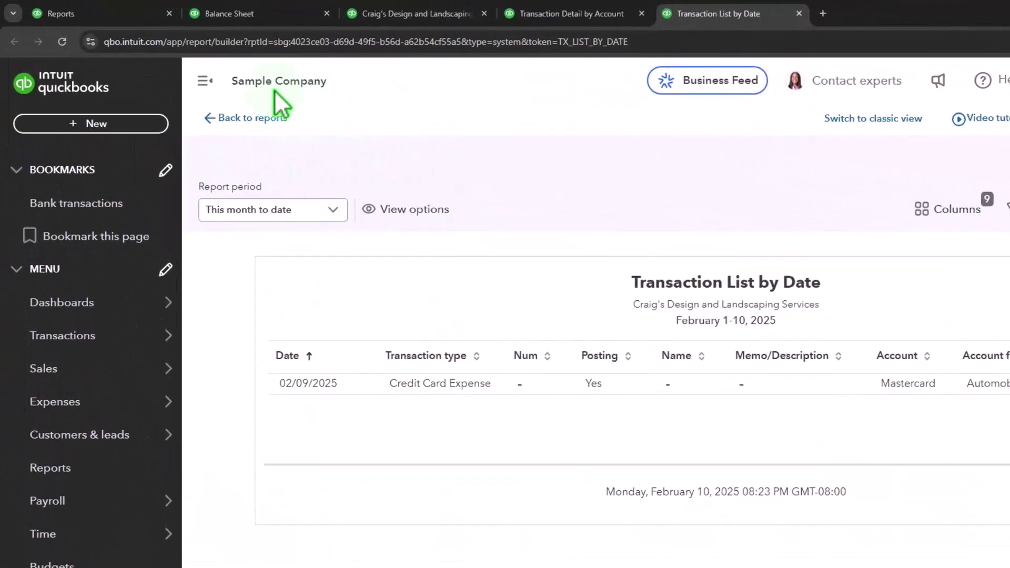
left_click(258, 102)
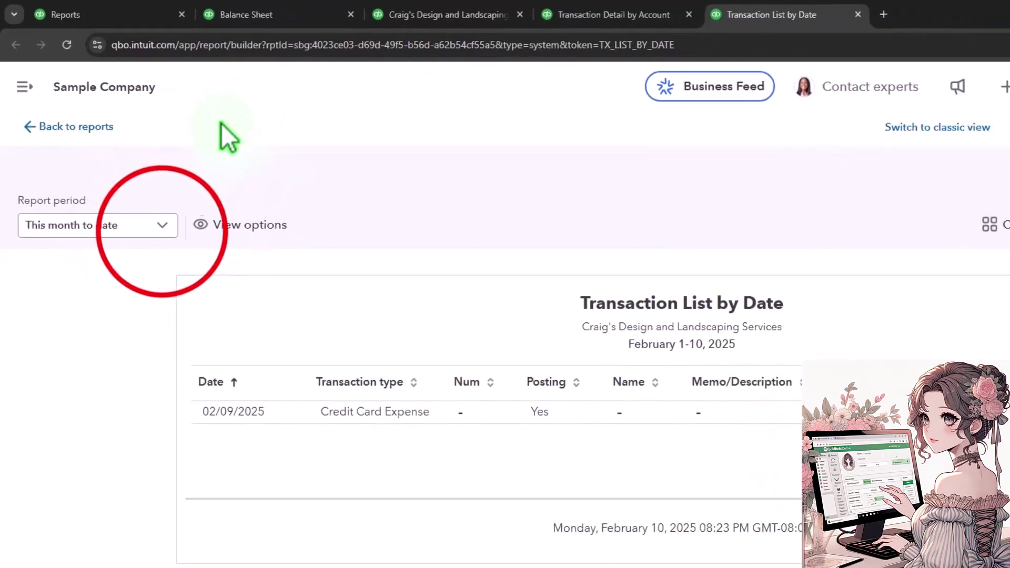
left_click(400, 254)
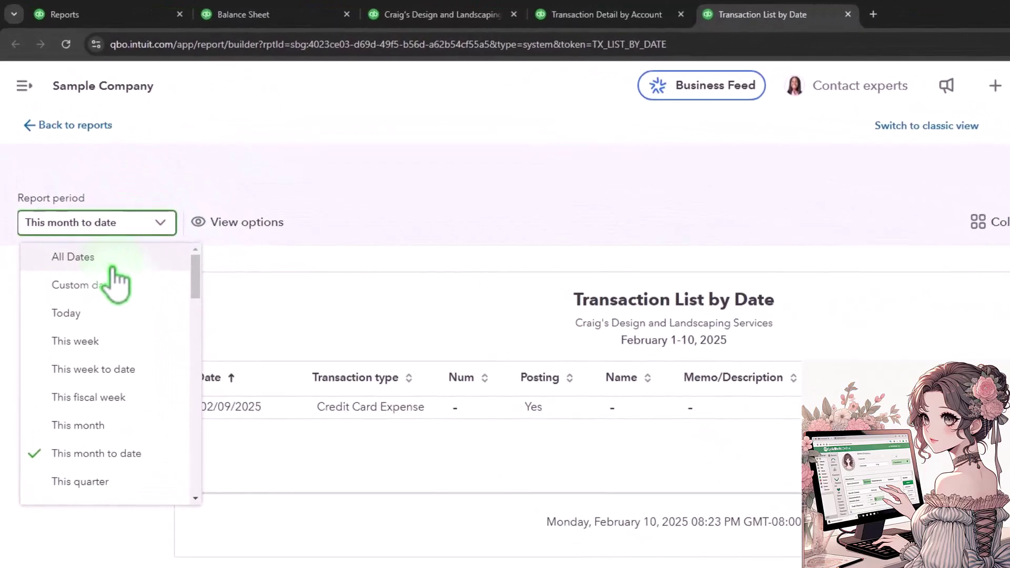
left_click(113, 296)
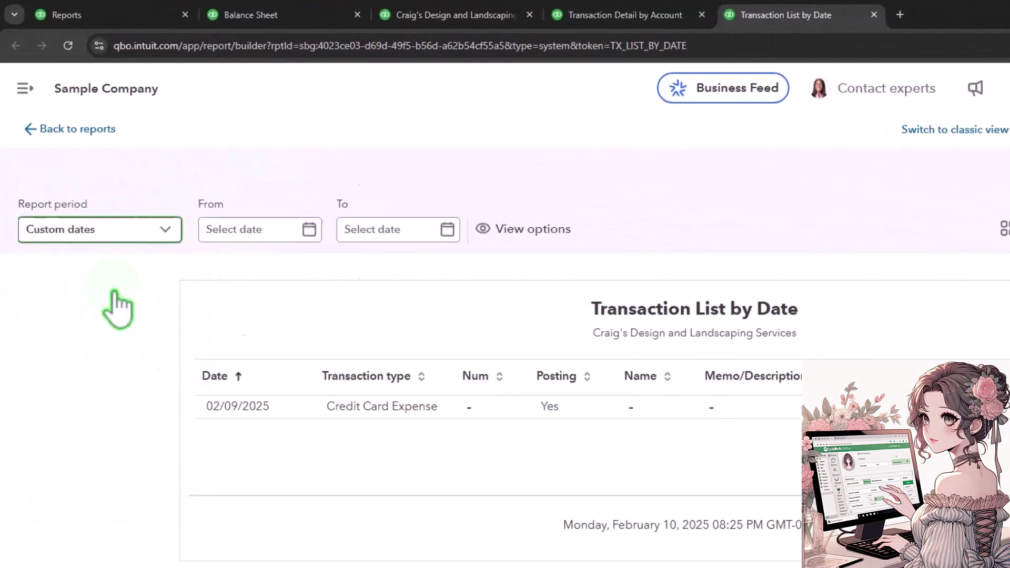
left_click(261, 229)
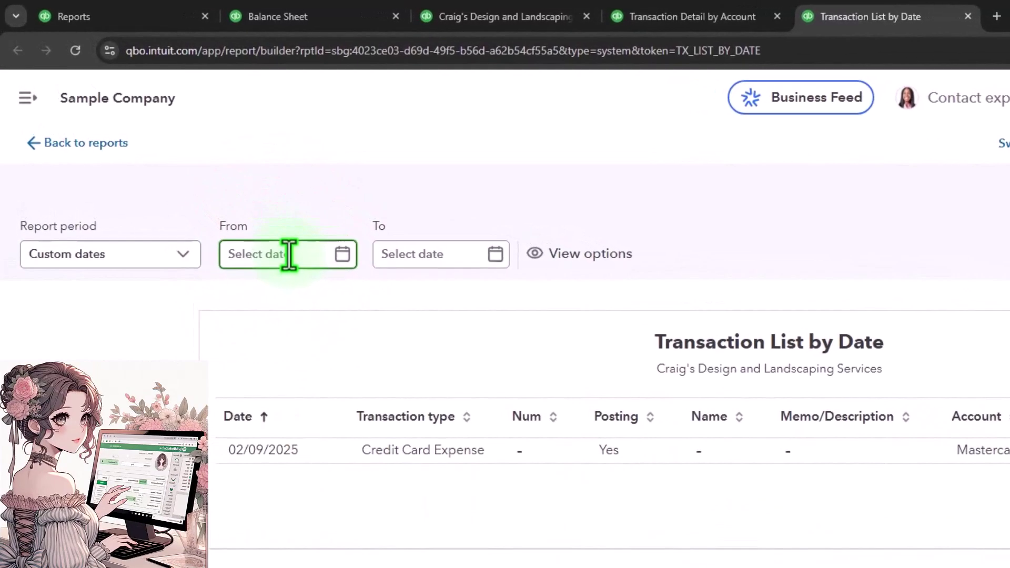
type("010124")
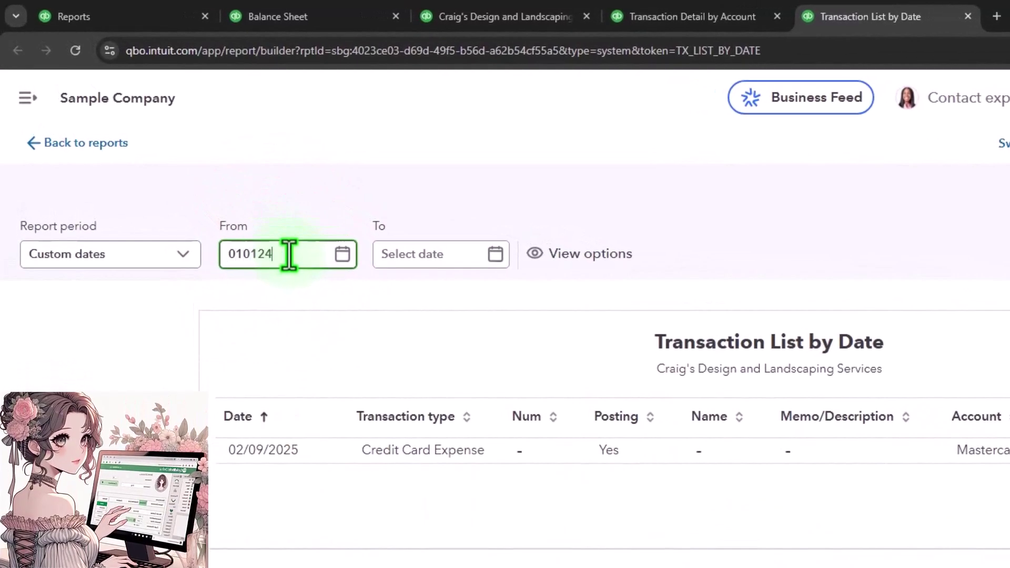
key("Tab")
type("1")
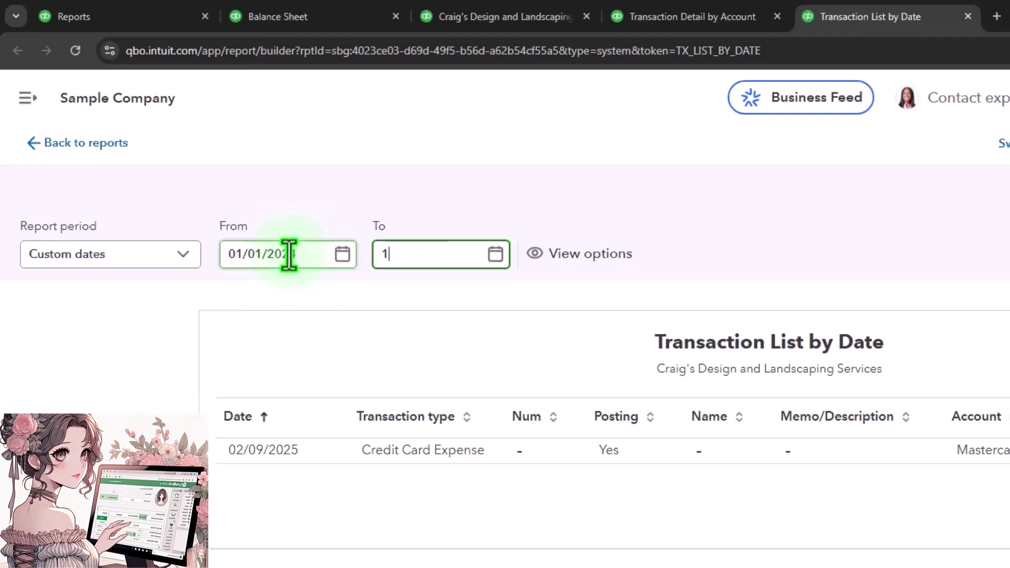
type("2/31/2024")
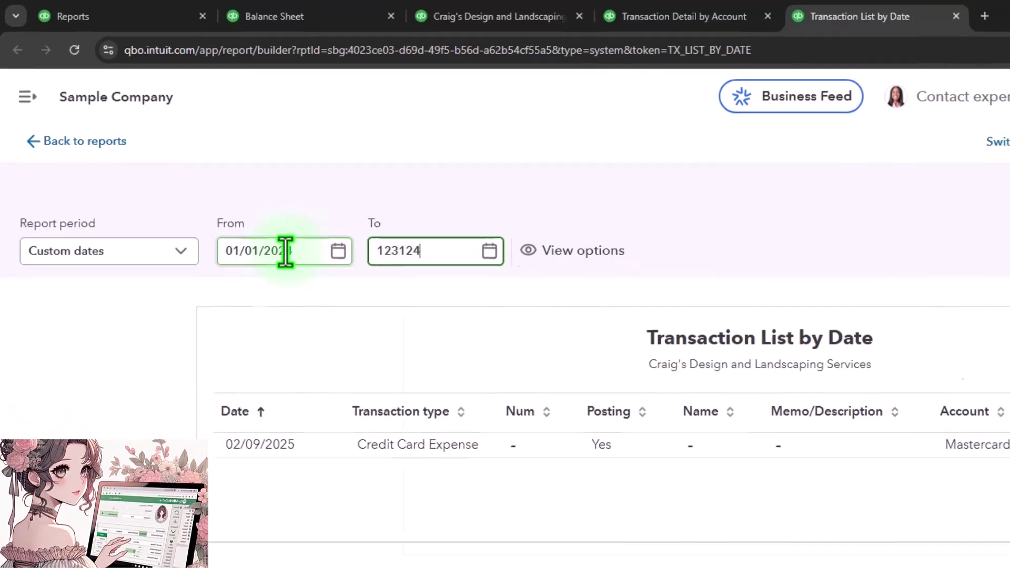
key("Tab")
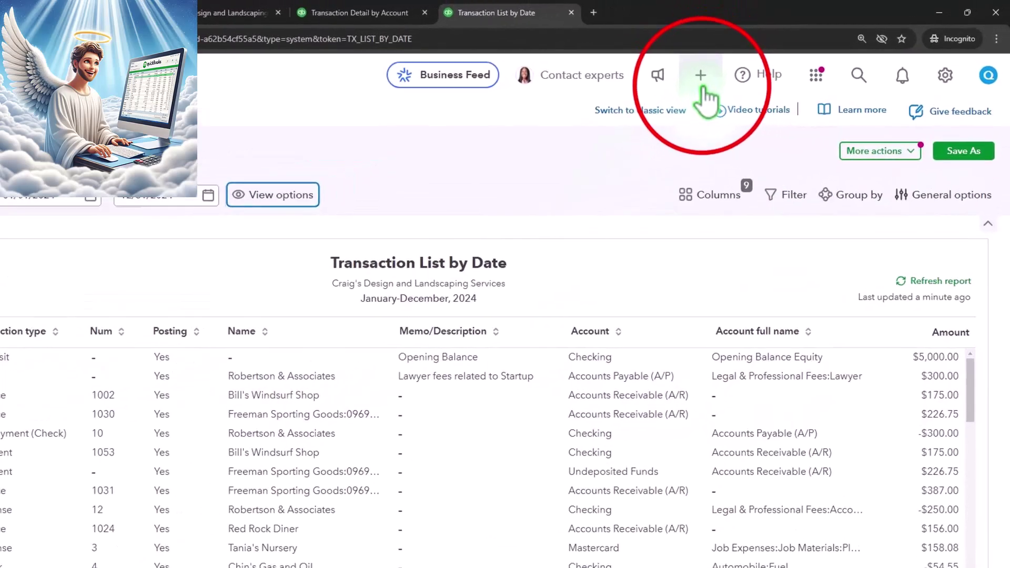
- Look over the available forms for creating new transactions, close them, and review the Transaction List by Date from start to end
left_click(524, 139)
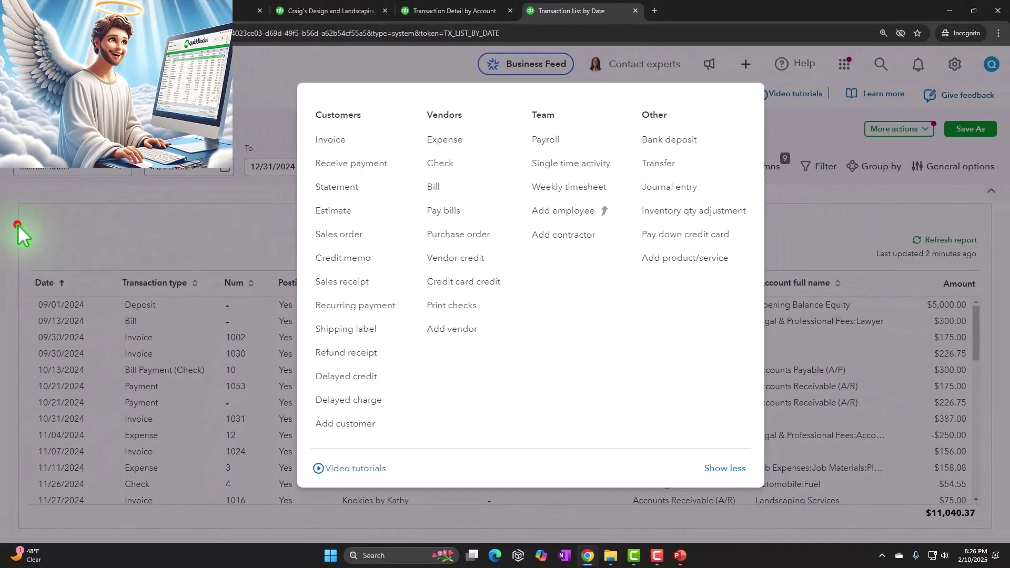
left_click(16, 223)
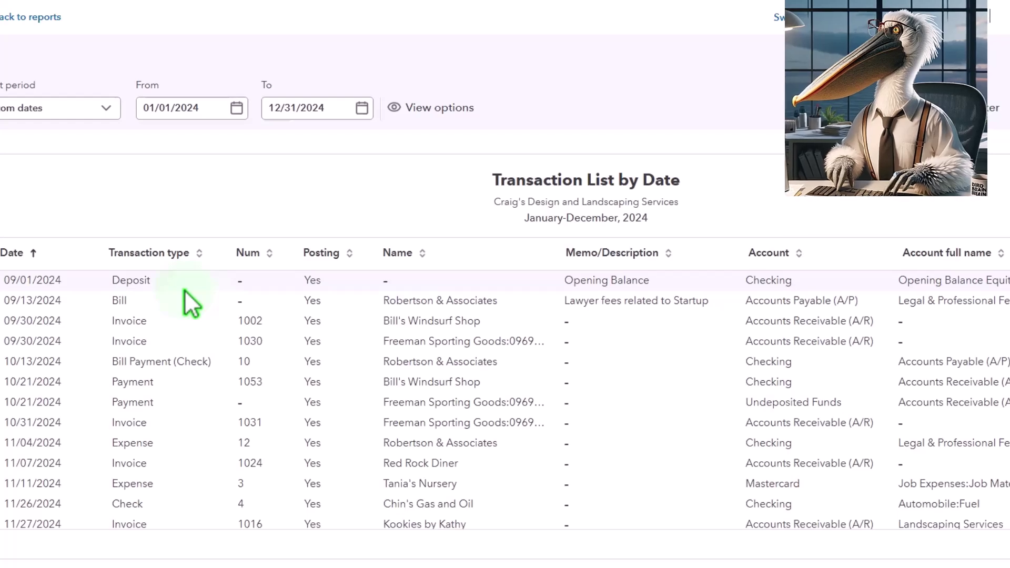
scroll(650, 353, "down", 1)
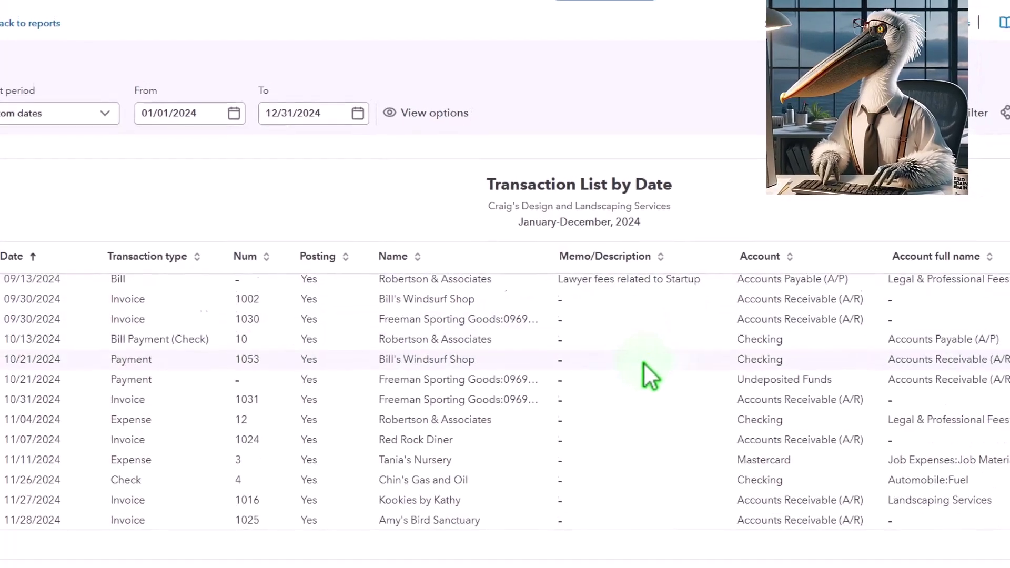
scroll(651, 376, "down", 10)
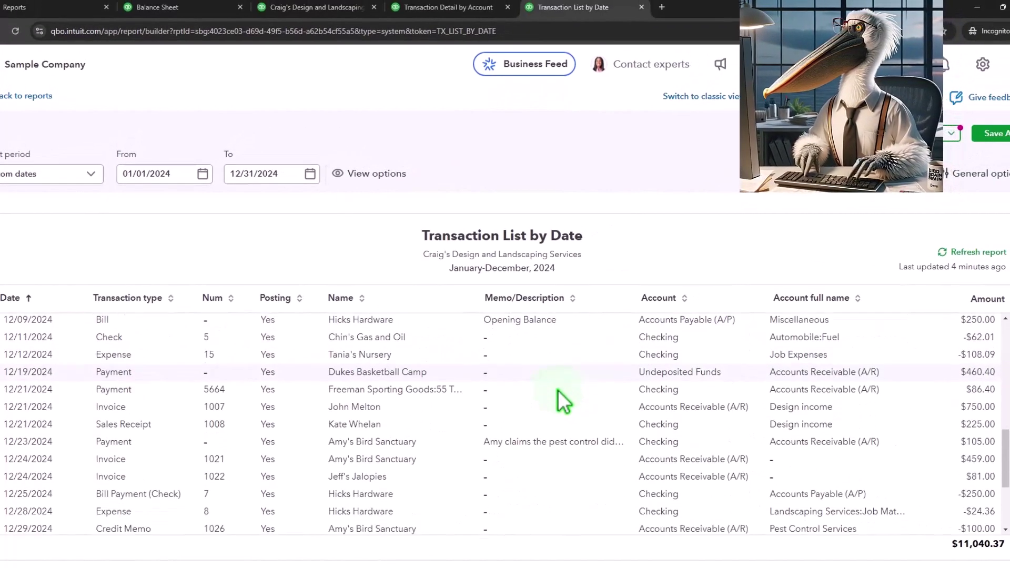
scroll(656, 400, "down", 3)
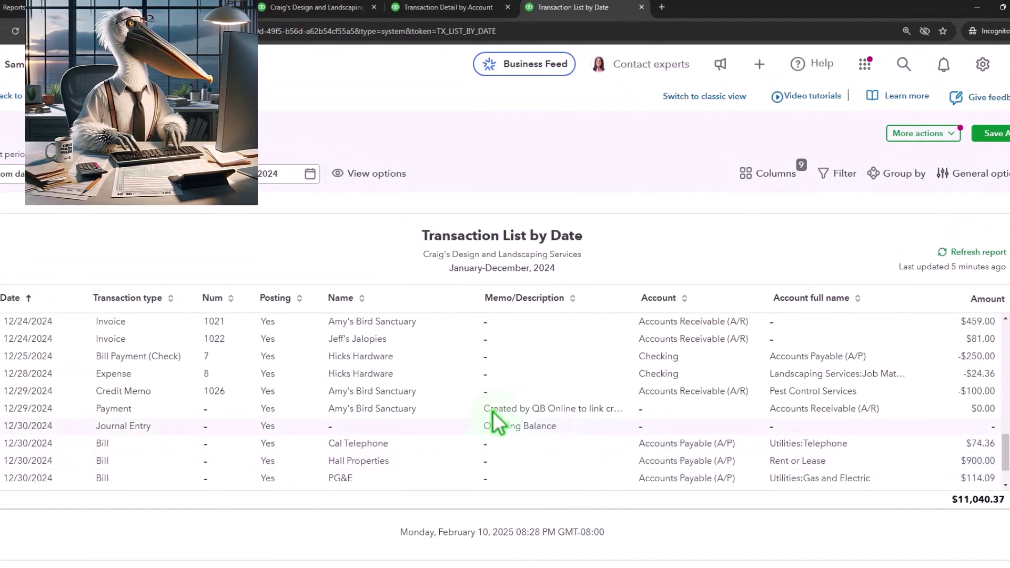
scroll(492, 411, "up", 10)
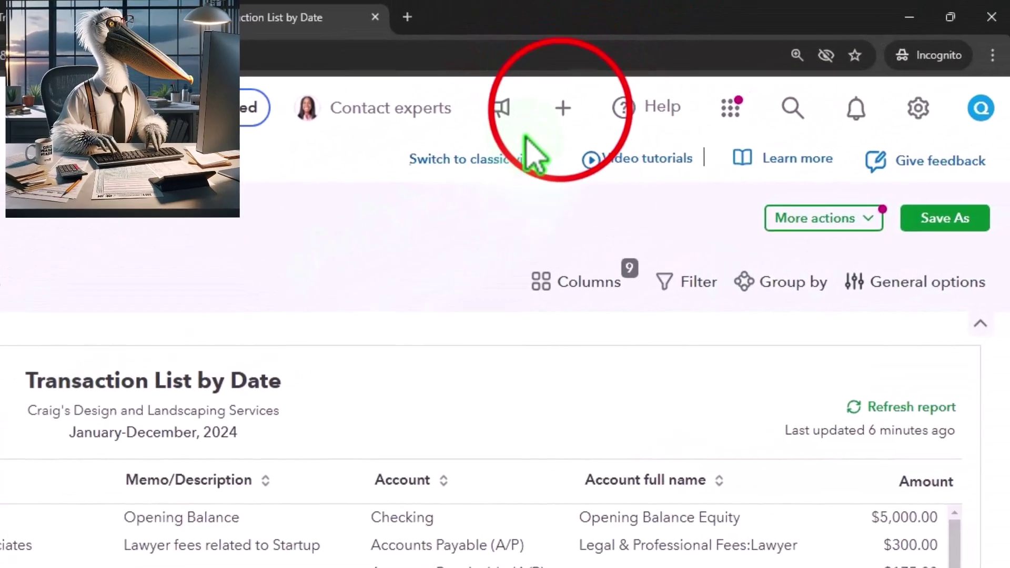
- Recheck the forms for creating new transactions, and sort the Transaction List by Date by transaction type in ascending order
left_click(787, 12)
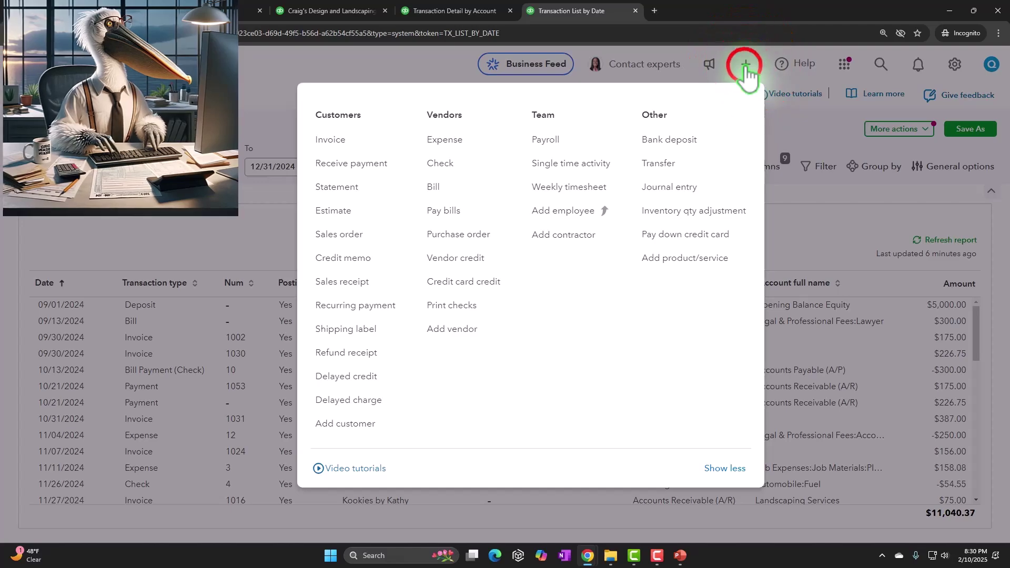
left_click(745, 65)
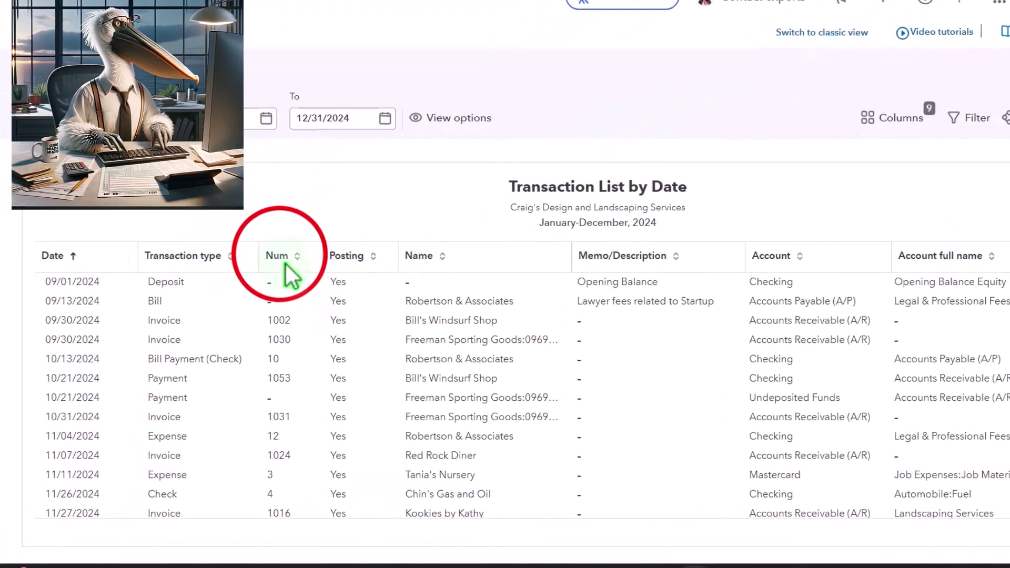
left_click(258, 235)
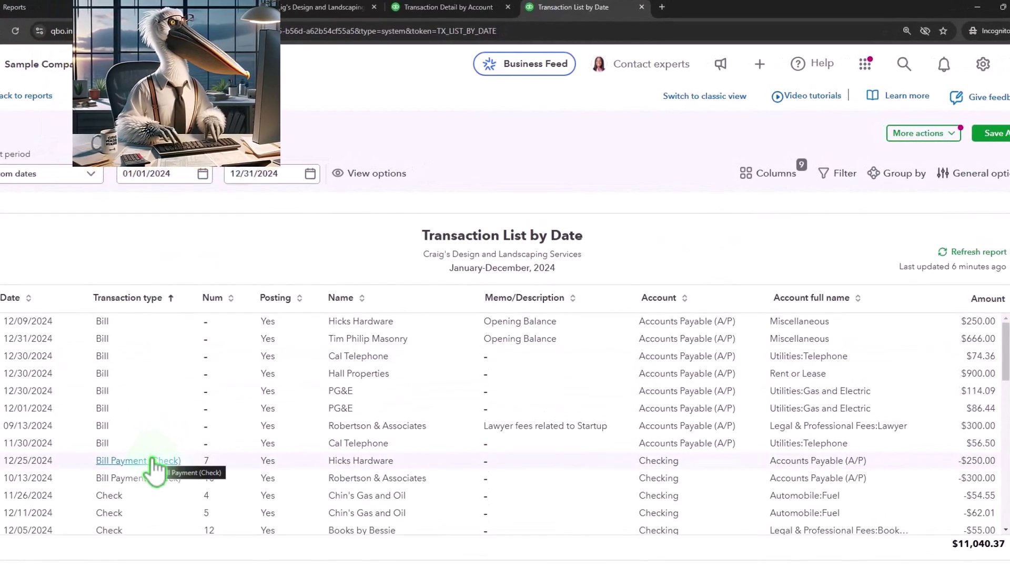
scroll(132, 390, "down", 1)
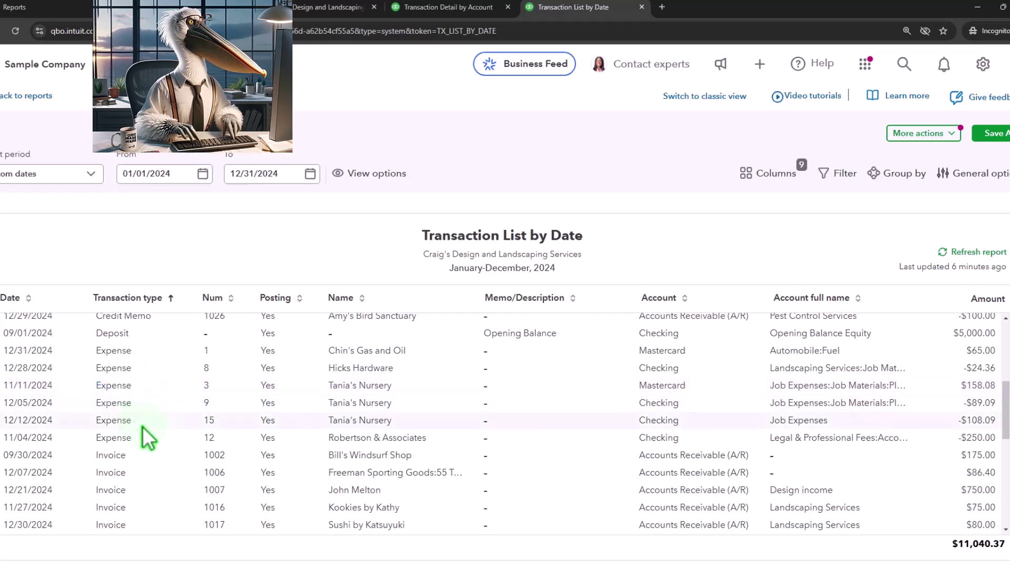
- Review the rest of the Transaction List by Date grouped by type, and sort it by date in ascending order
scroll(143, 427, "down", 3)
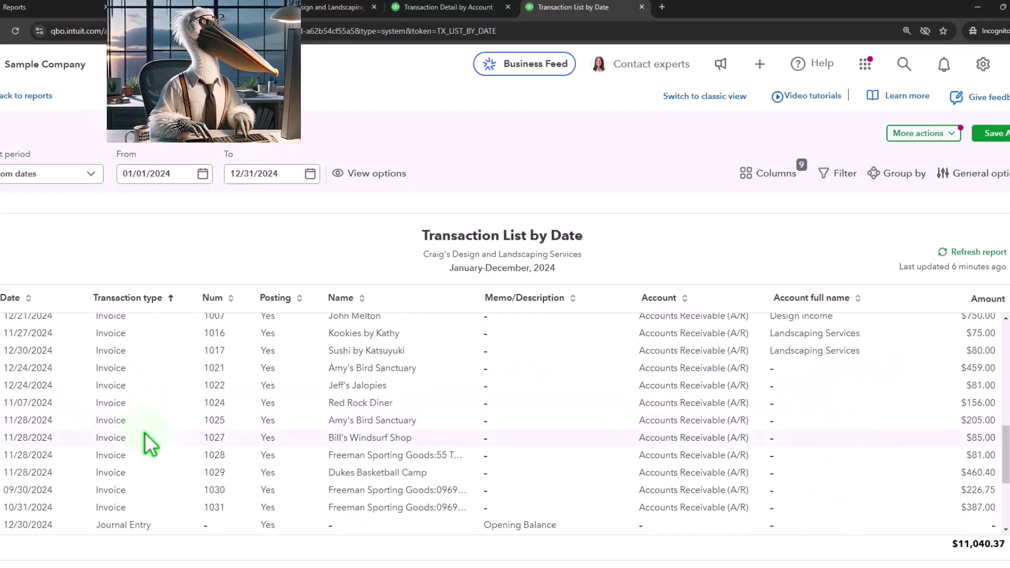
scroll(144, 433, "up", 10)
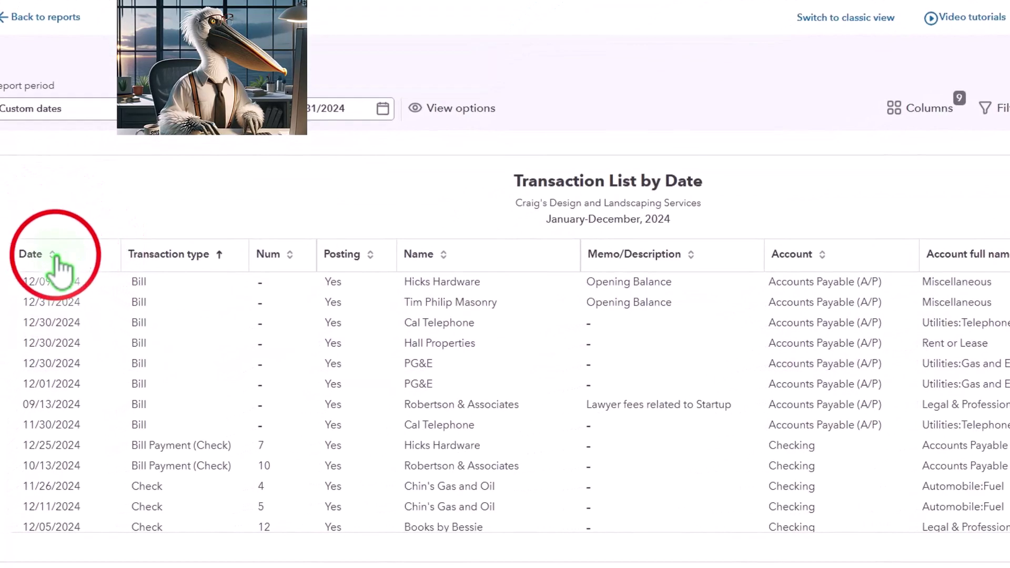
left_click(62, 257)
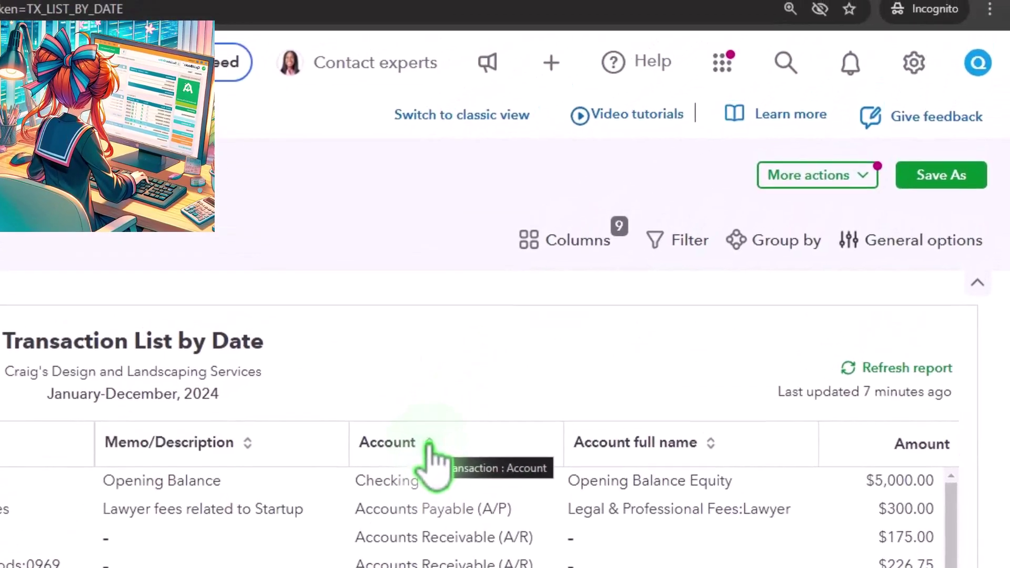
- Look over the forms for creating new transactions, close them, and examine the accounts affected by the date-sorted transactions
left_click(540, 69)
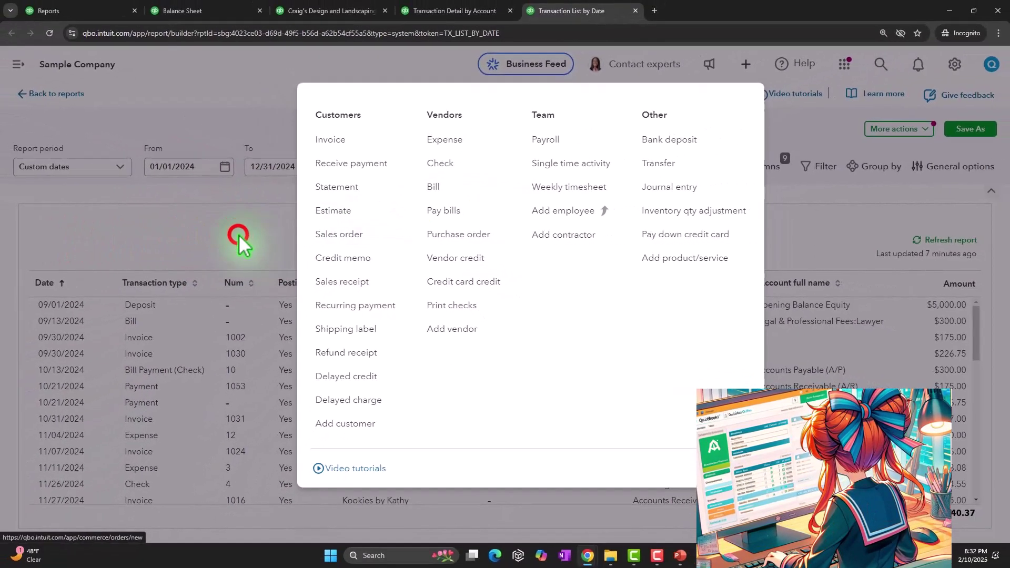
left_click(239, 234)
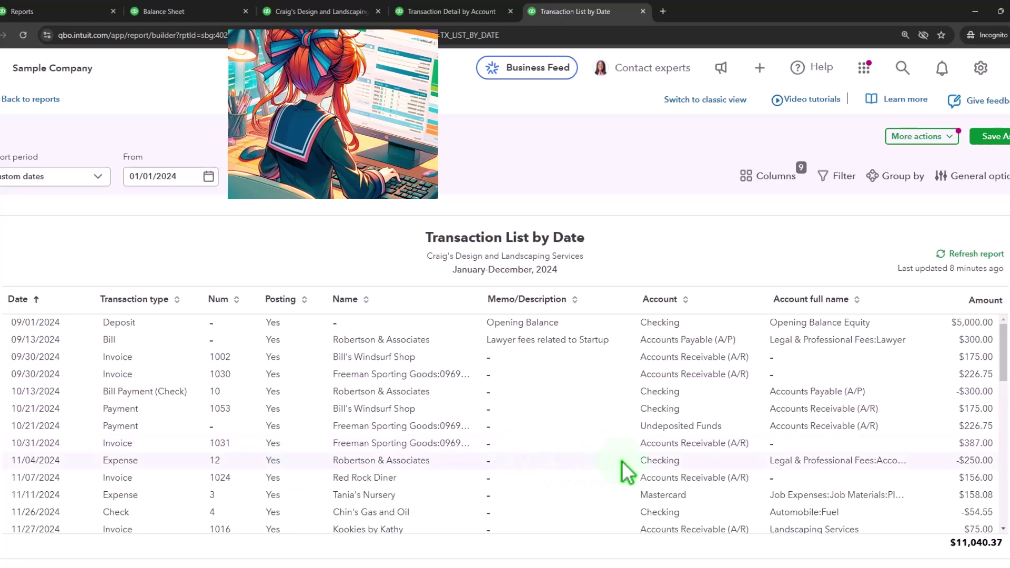
scroll(626, 472, "down", 1)
scroll(626, 472, "down", 2)
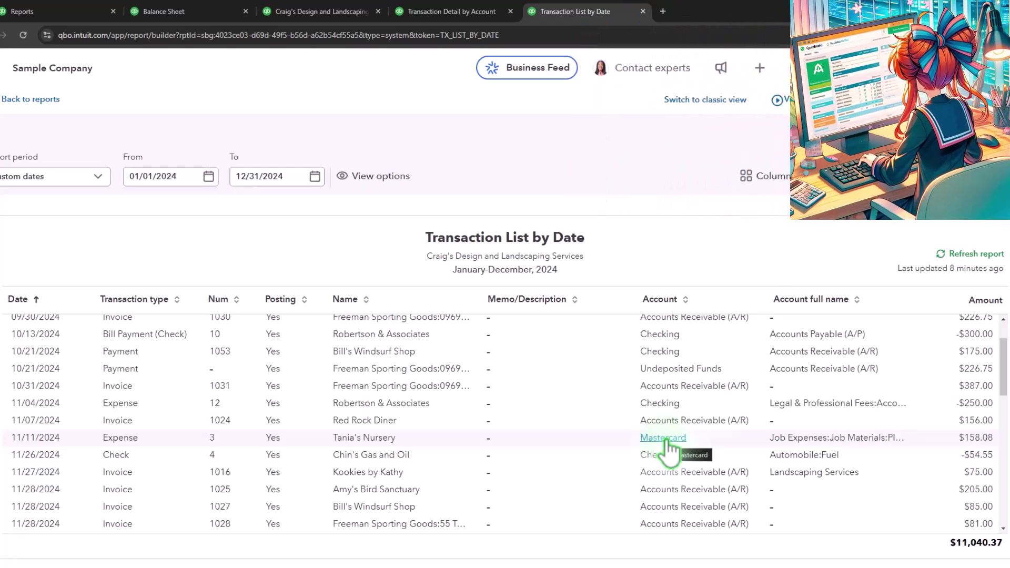
scroll(667, 447, "down", 5)
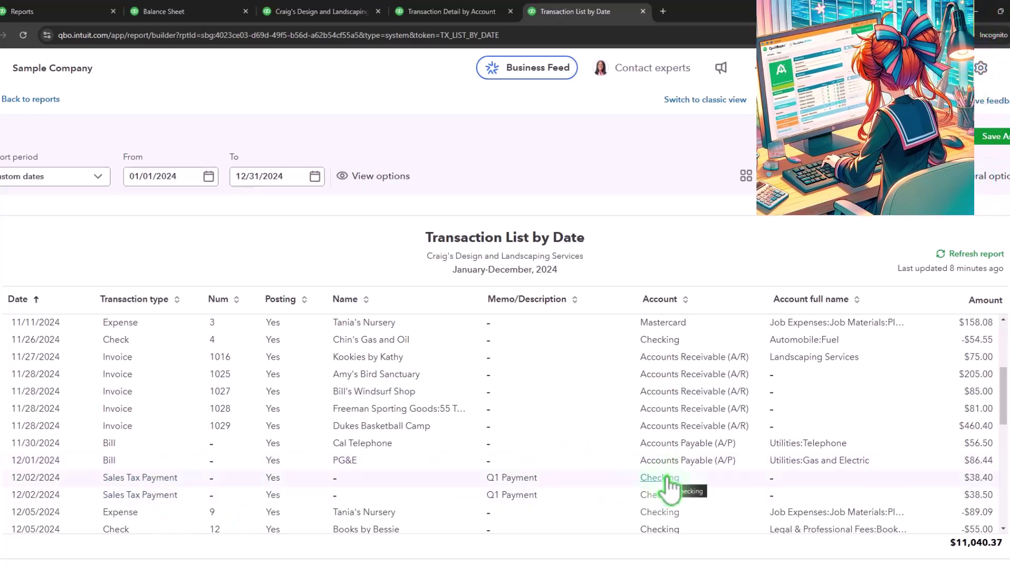
scroll(667, 480, "up", 3)
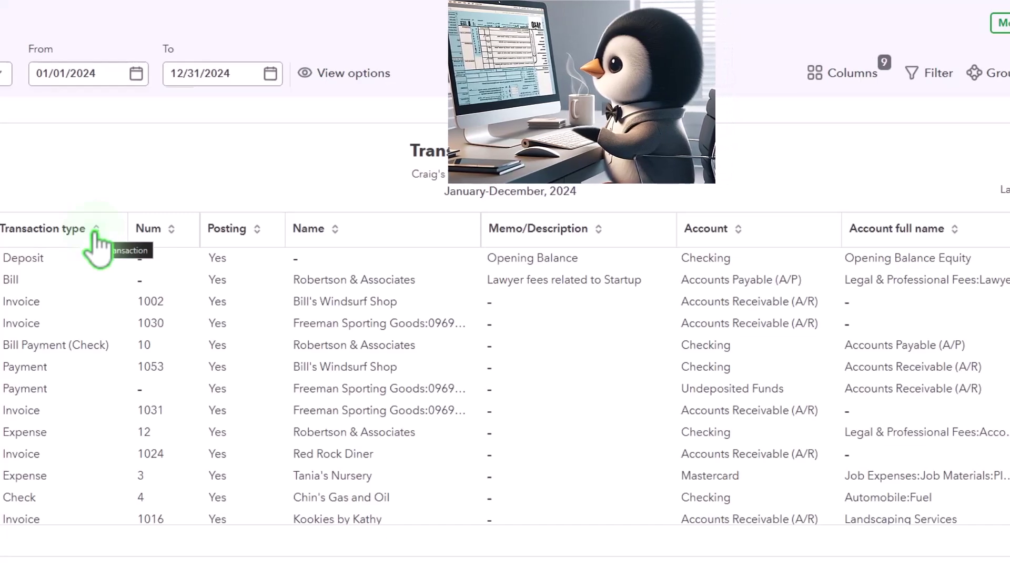
- Sort the Transaction List by Date by transaction type, and view the report in classic view before returning to modern view
left_click(96, 232)
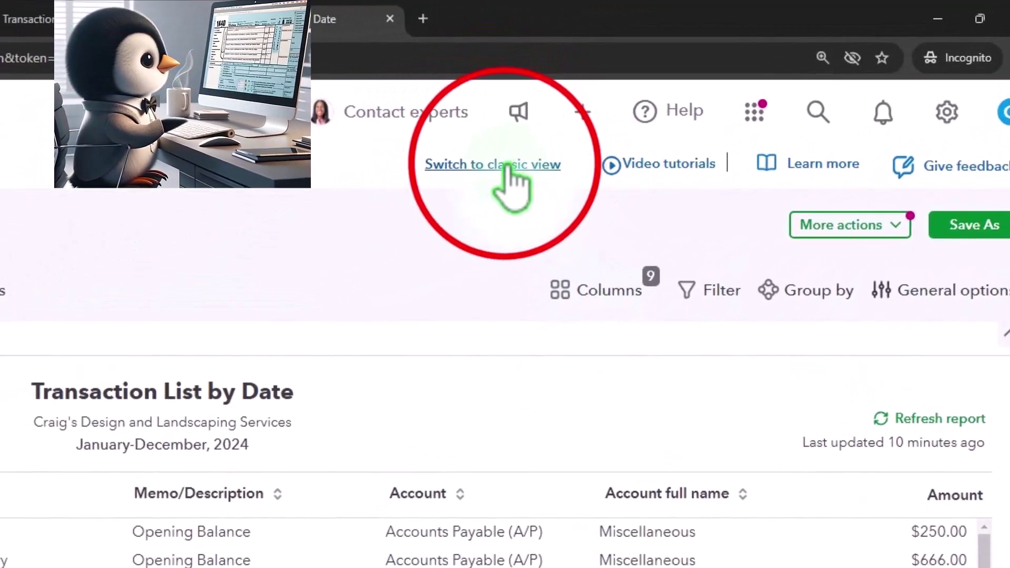
left_click(500, 169)
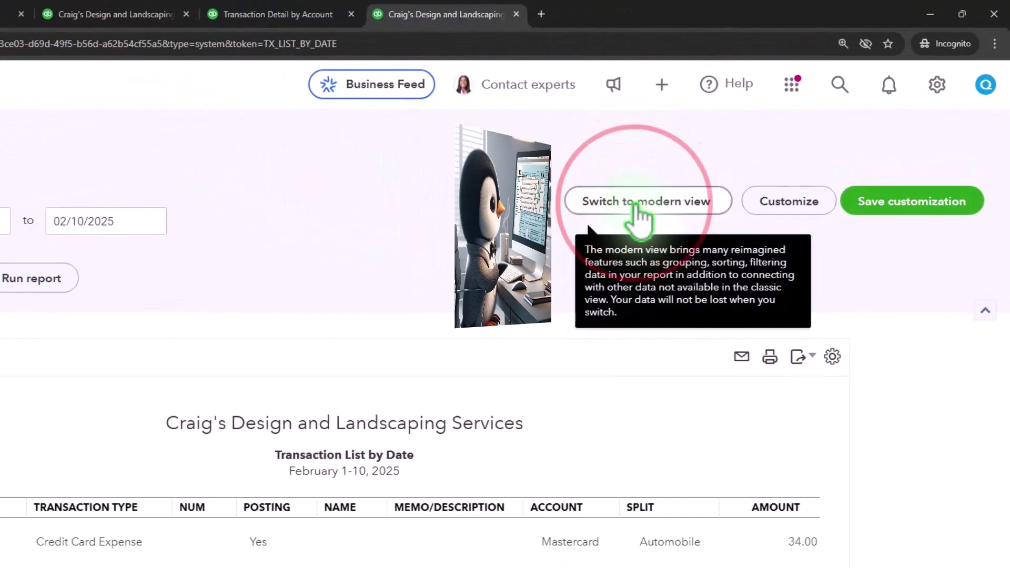
left_click(637, 208)
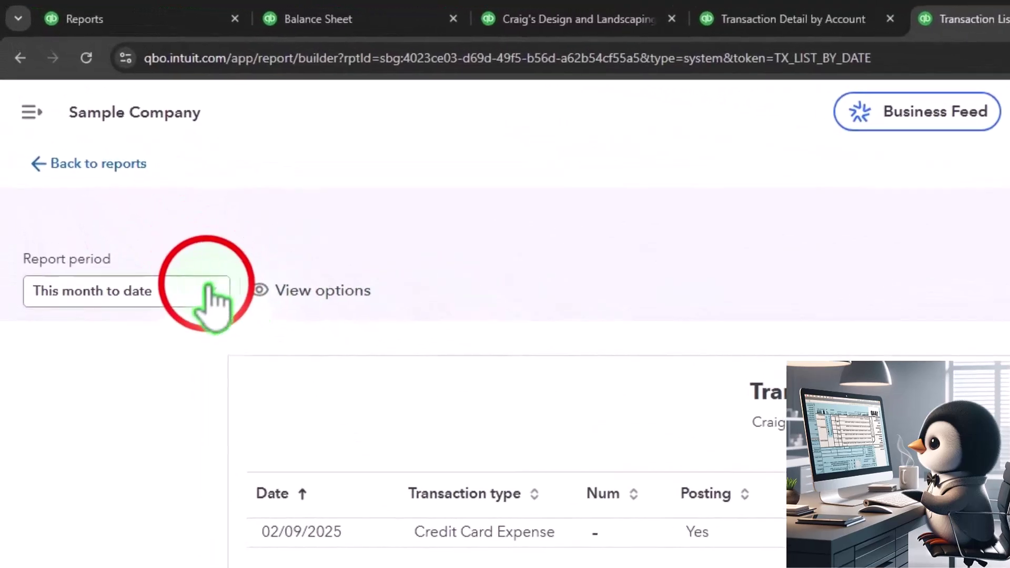
- Set a custom report period from 01/01/2024 to 12/31/2024 for the Transaction List by Date
left_click(120, 167)
left_click(150, 253)
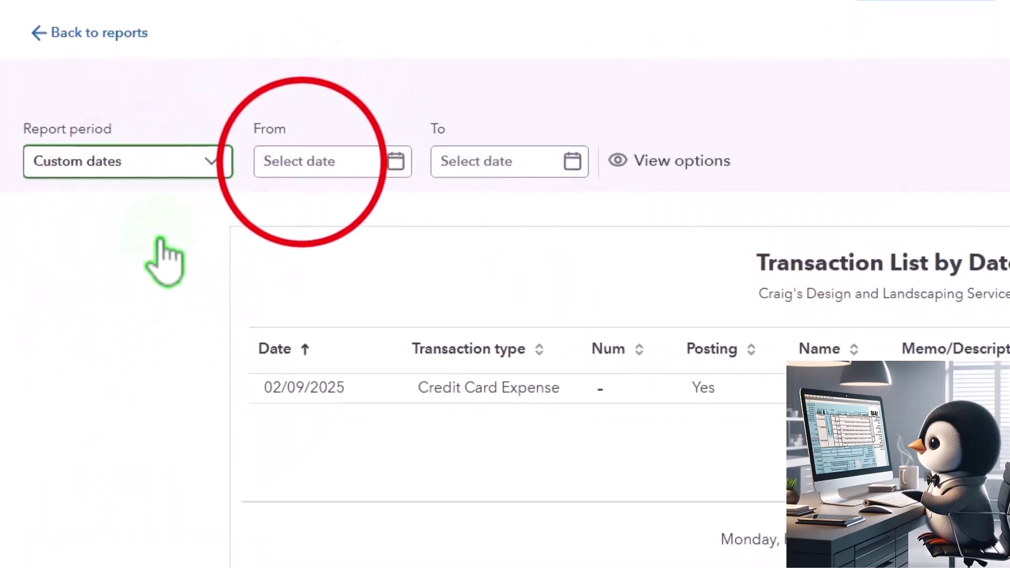
left_click(288, 176)
type("0101")
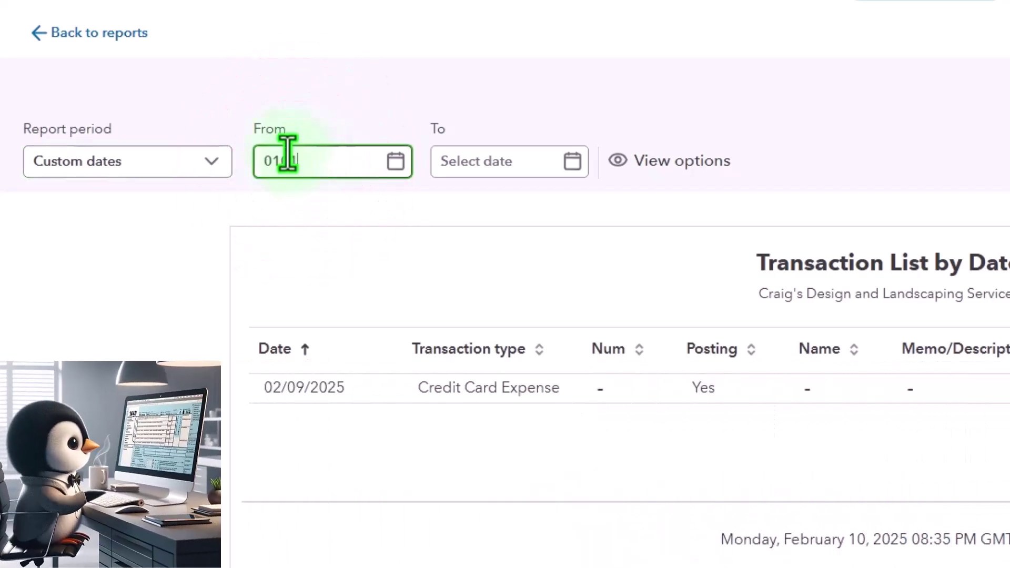
type("23124")
key("Tab")
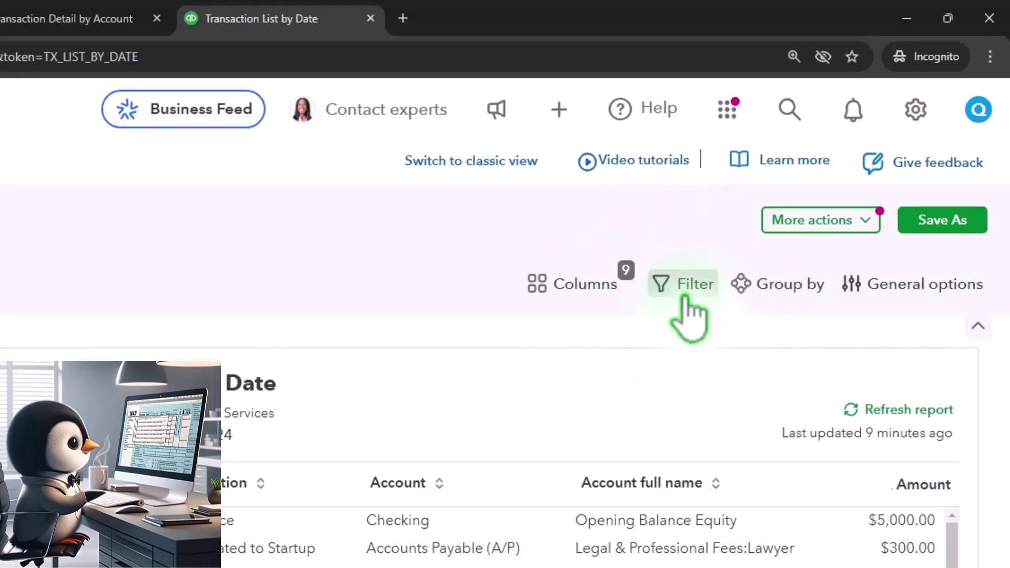
- Filter the Transaction List by Date to show only entries whose transaction type equals Cash Expense
left_click(723, 252)
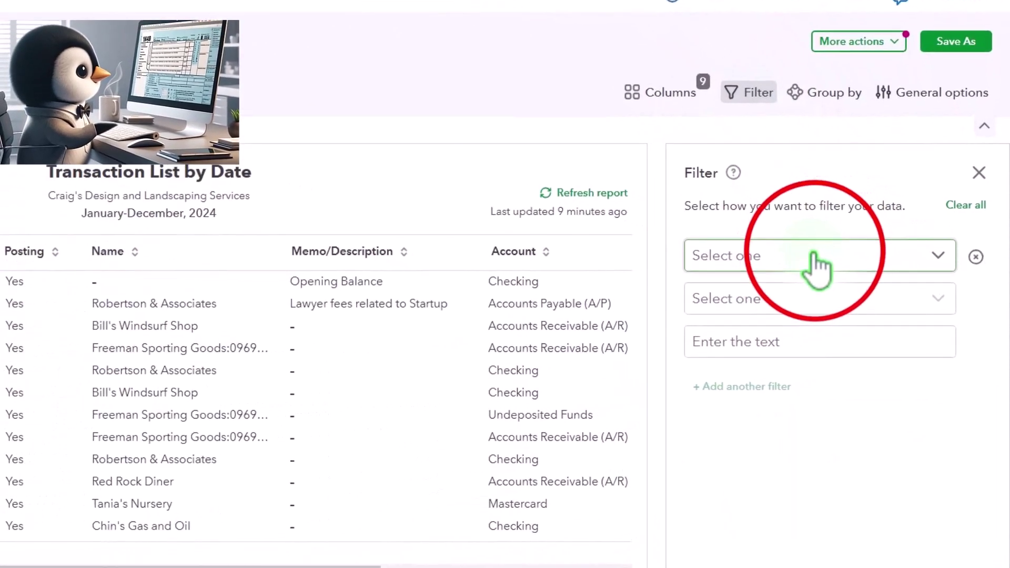
left_click(867, 286)
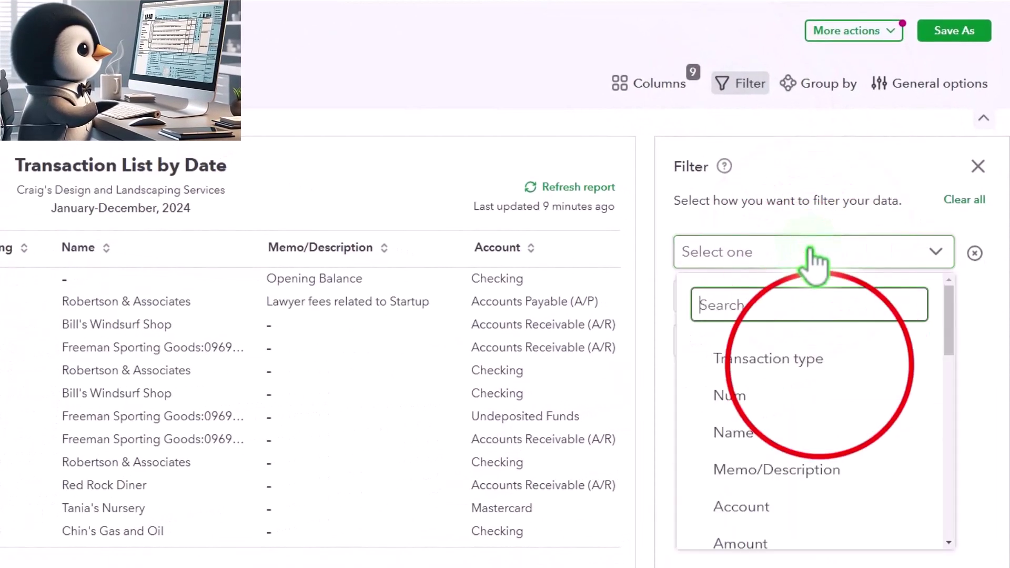
left_click(822, 360)
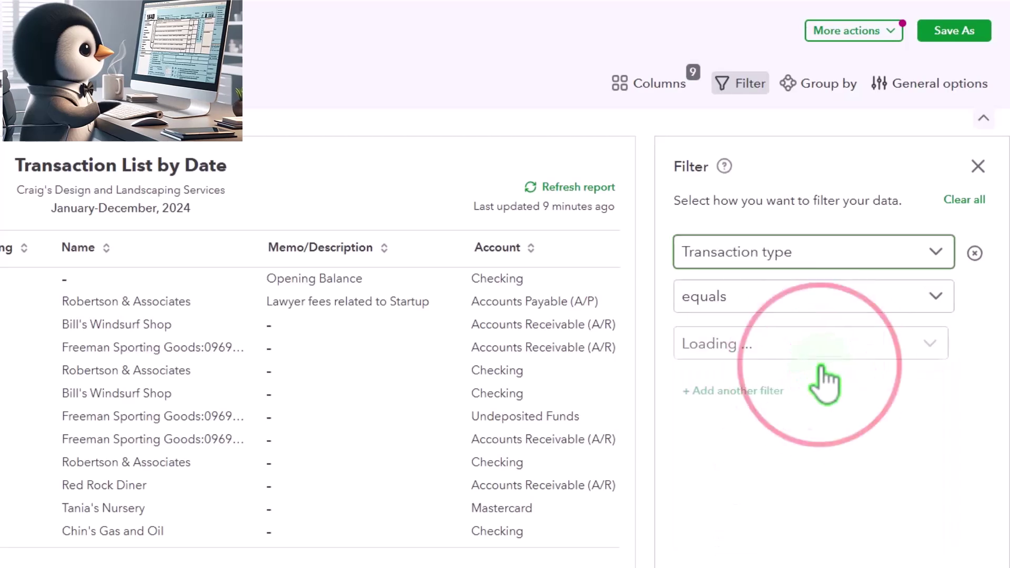
left_click(804, 310)
left_click(807, 332)
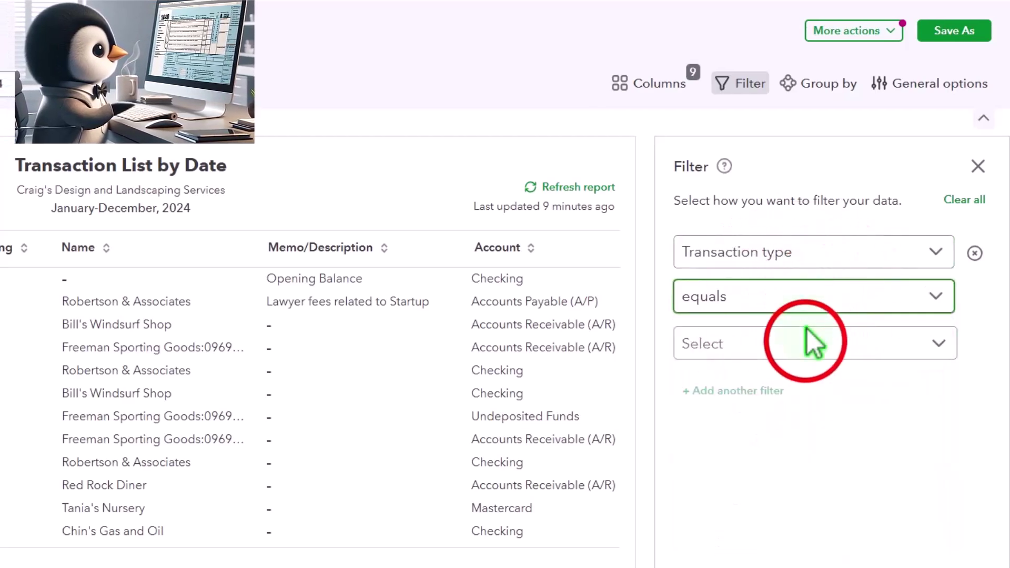
left_click(810, 347)
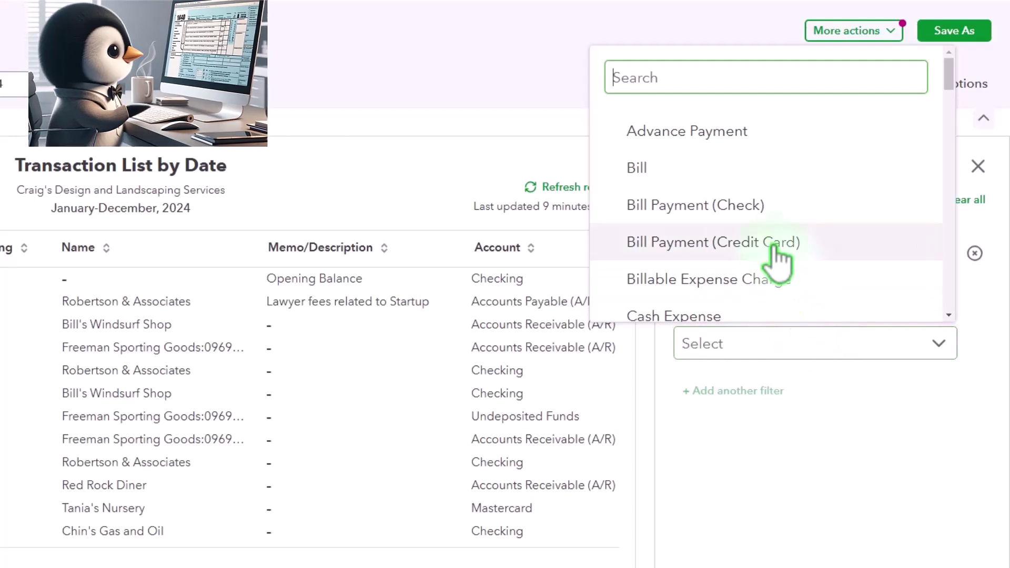
scroll(778, 259, "down", 3)
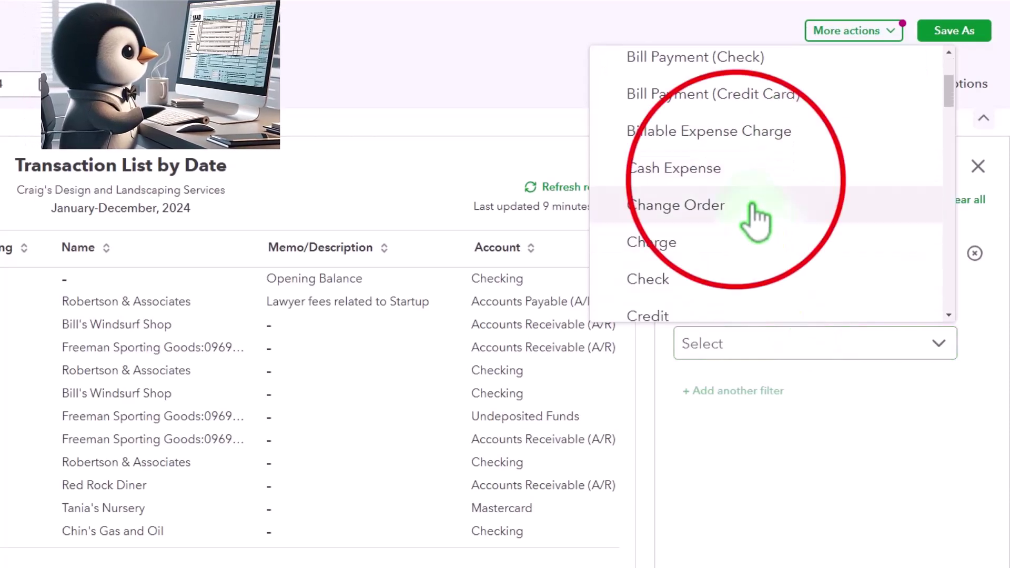
left_click(742, 171)
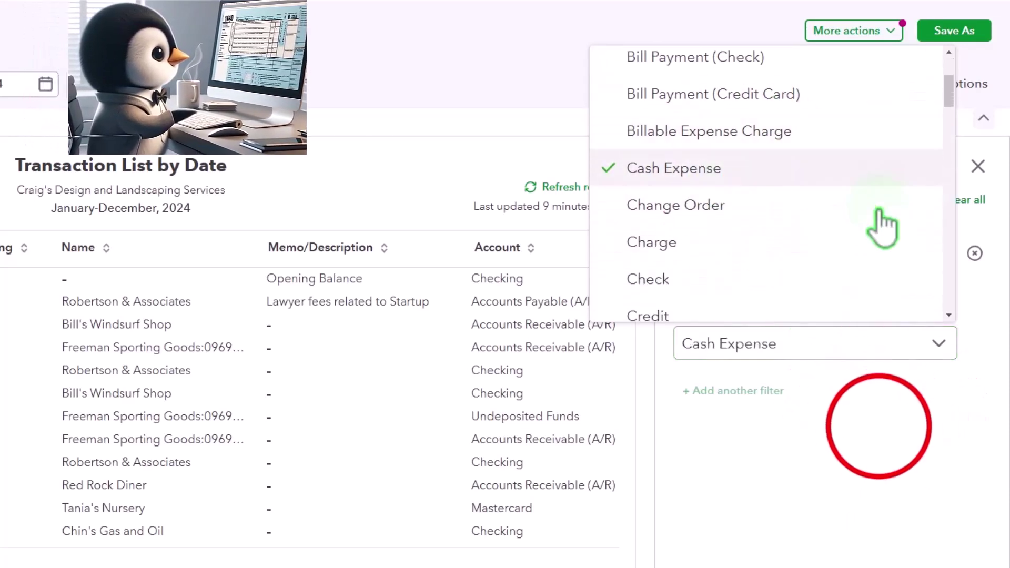
left_click(881, 426)
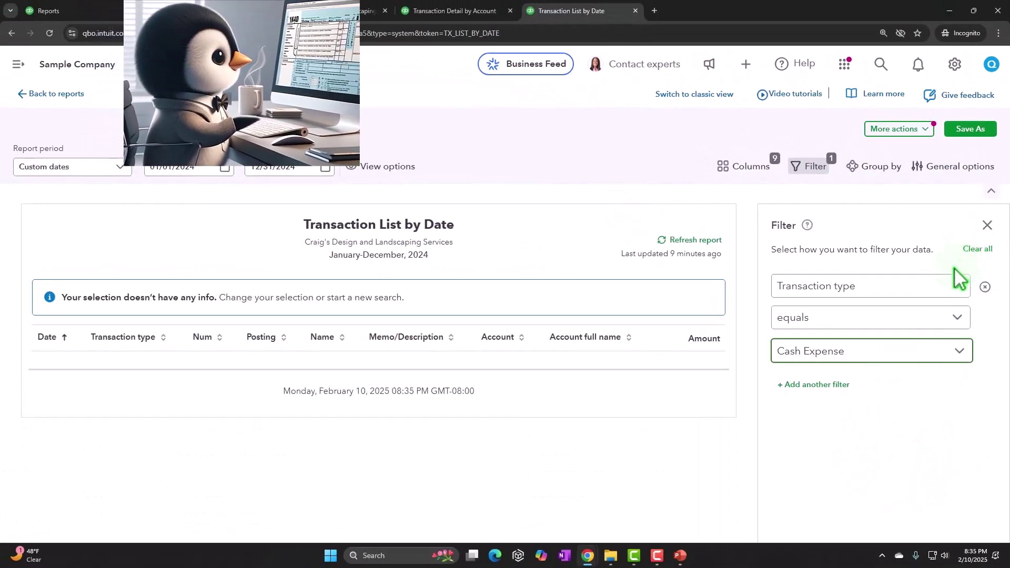
- Change the transaction type filter value to Deposit and apply it to the report
left_click(934, 350)
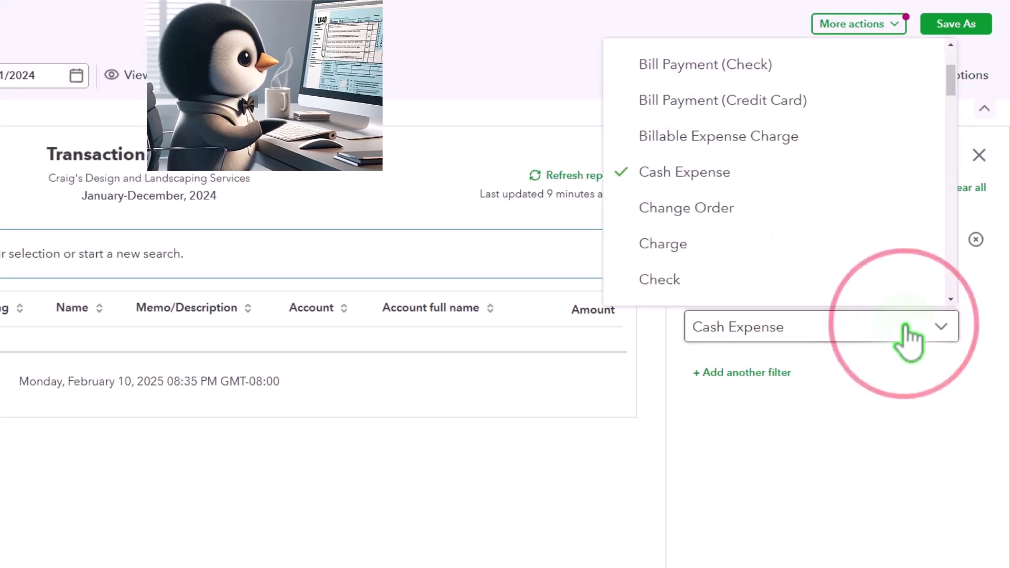
scroll(776, 263, "down", 2)
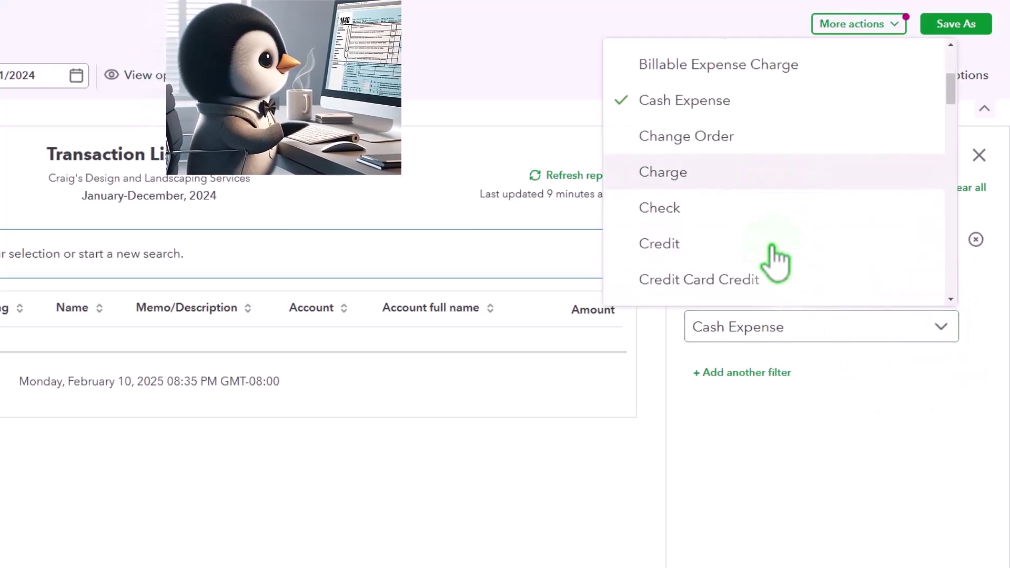
scroll(726, 232, "up", 2)
left_click(627, 106)
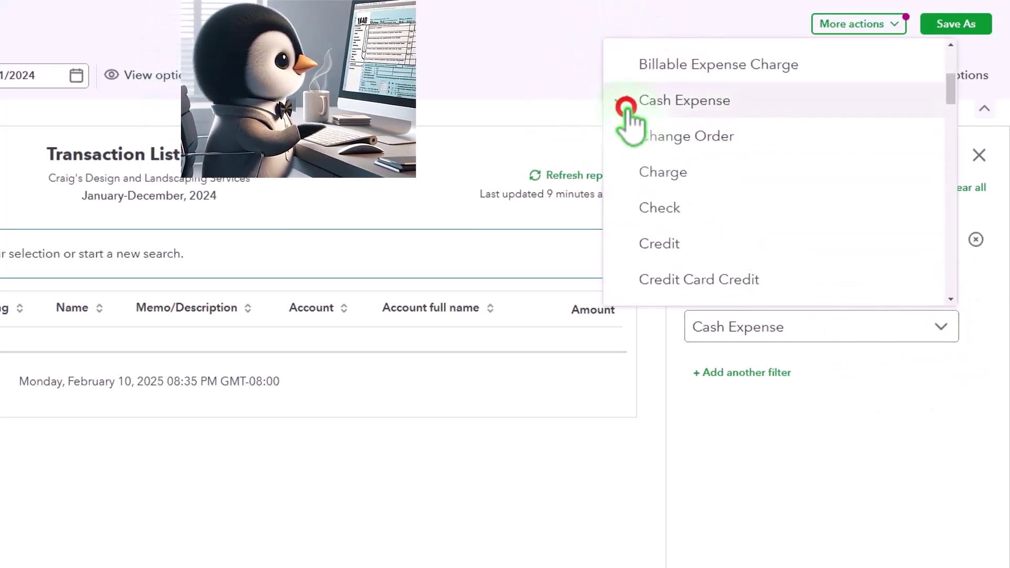
scroll(717, 214, "down", 3)
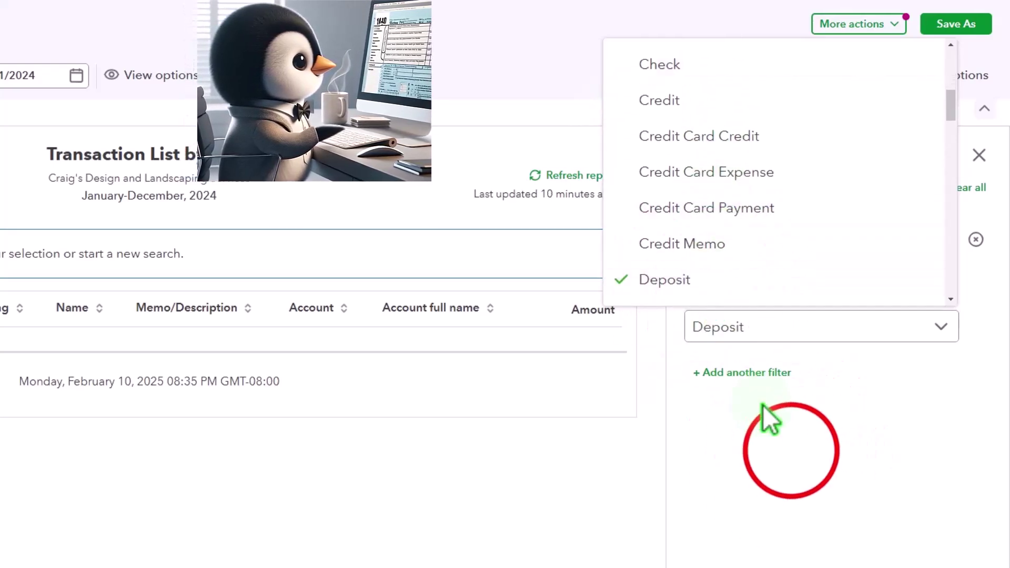
left_click(794, 463)
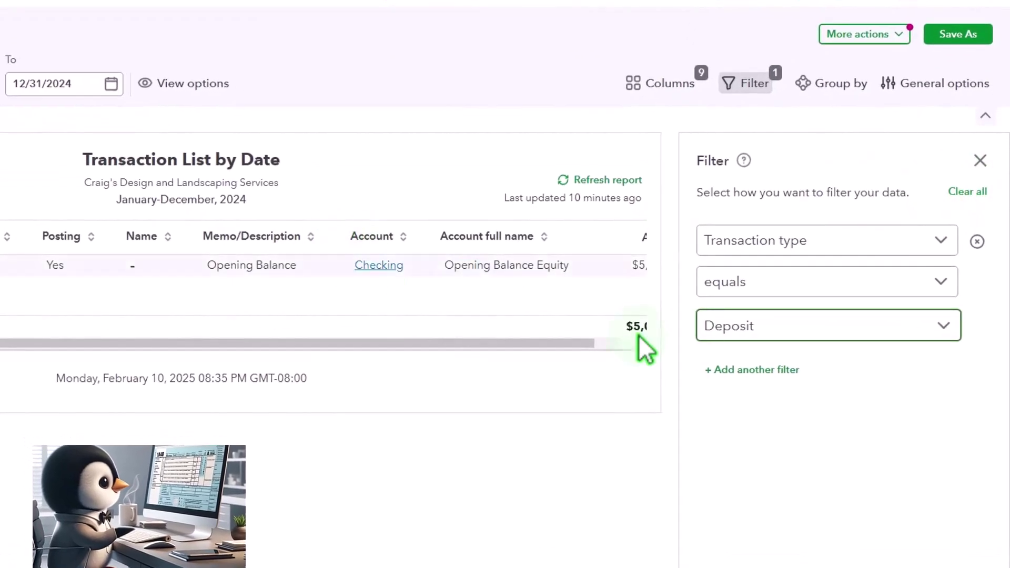
- Remove the Deposit filter and review the unfiltered transaction list through to the end of December 2024
left_click(977, 242)
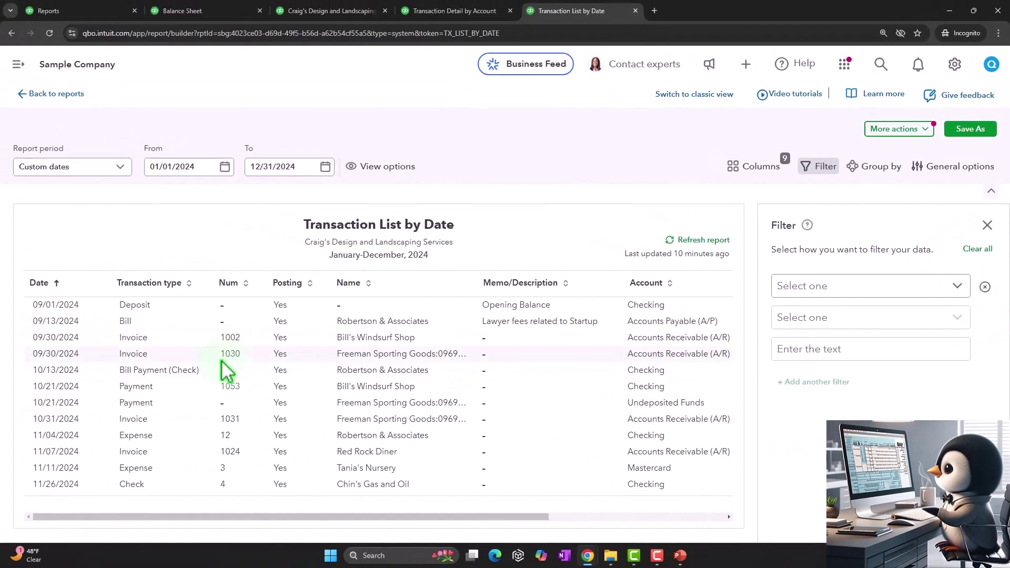
scroll(182, 439, "down", 10)
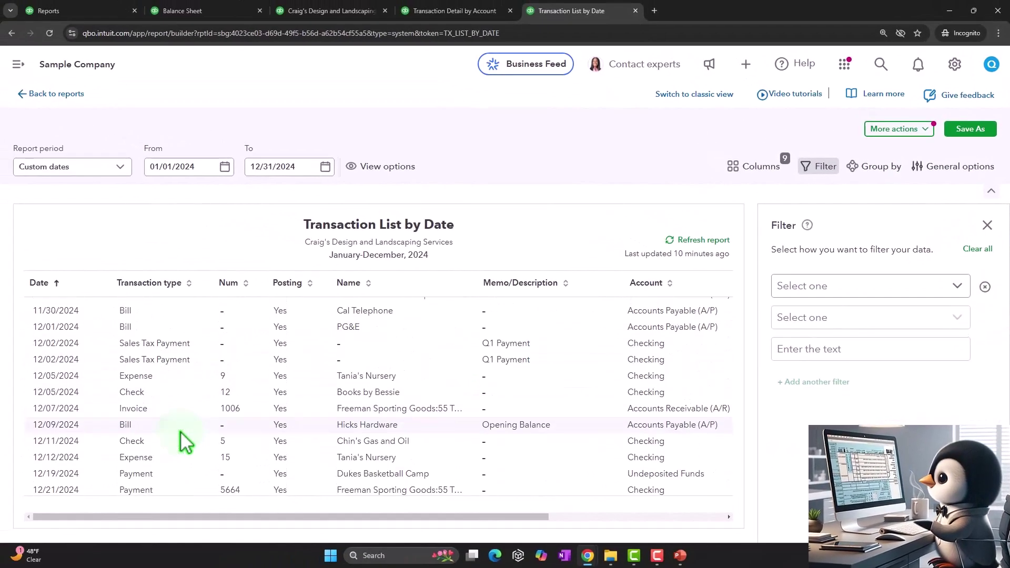
scroll(184, 439, "down", 4)
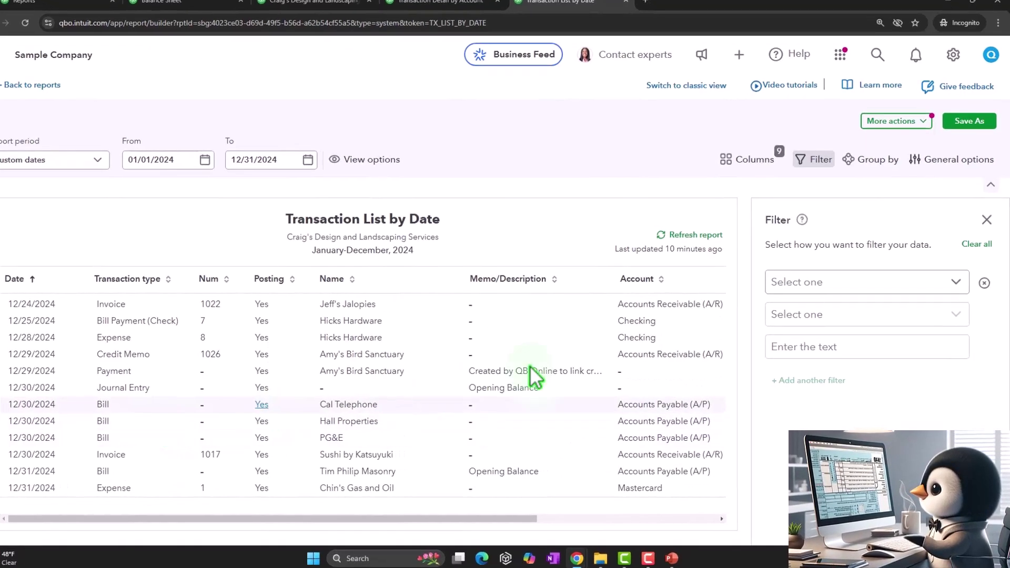
- Filter the report to entries whose transaction type equals Bill, and close the filter settings
left_click(956, 282)
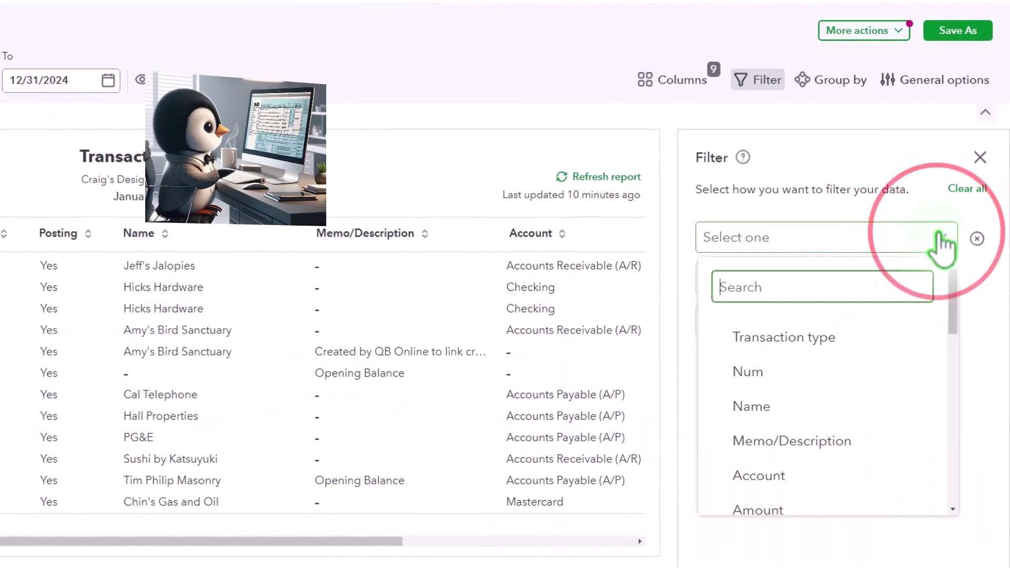
left_click(852, 337)
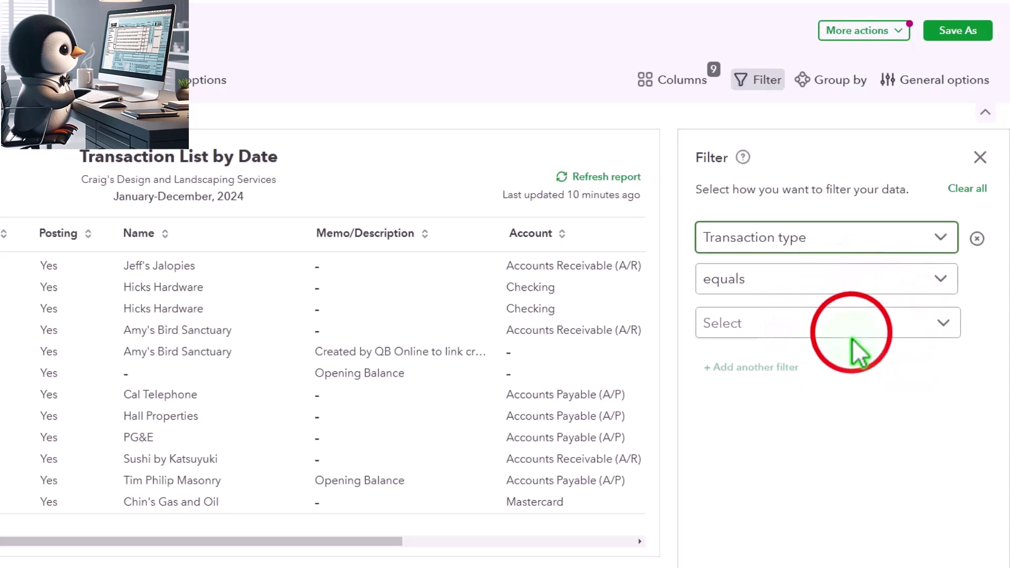
left_click(853, 339)
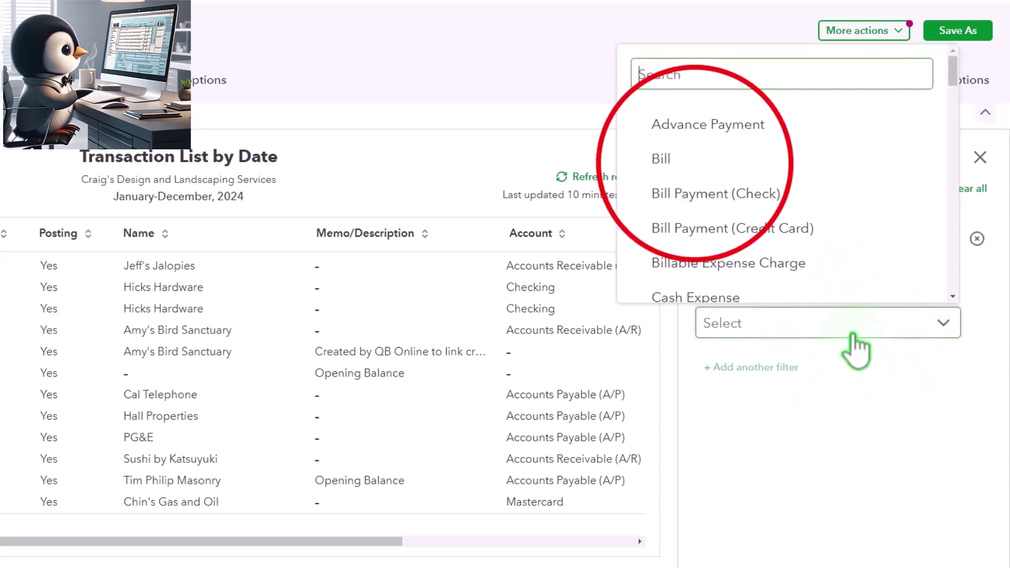
left_click(693, 164)
left_click(857, 432)
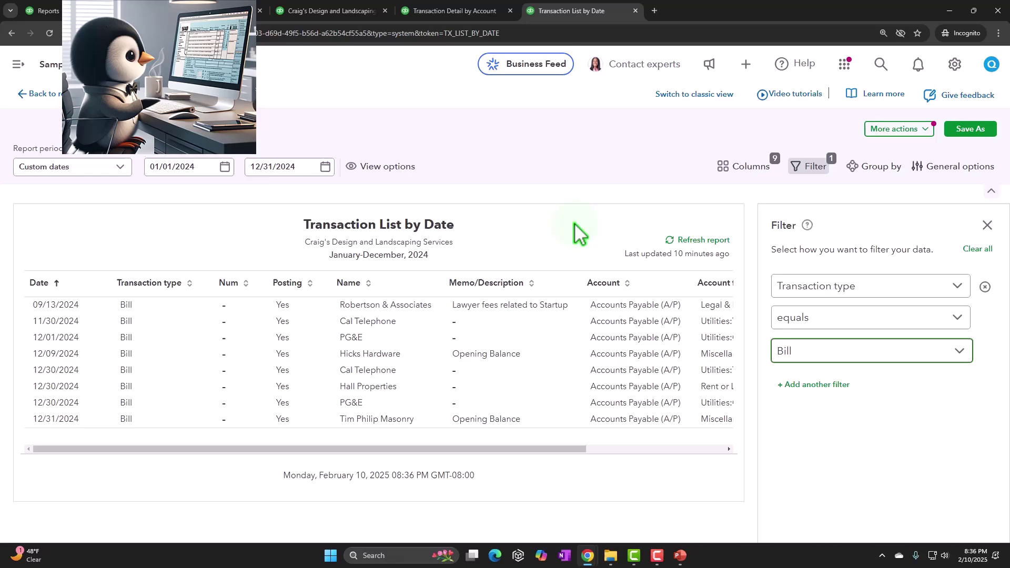
left_click(988, 225)
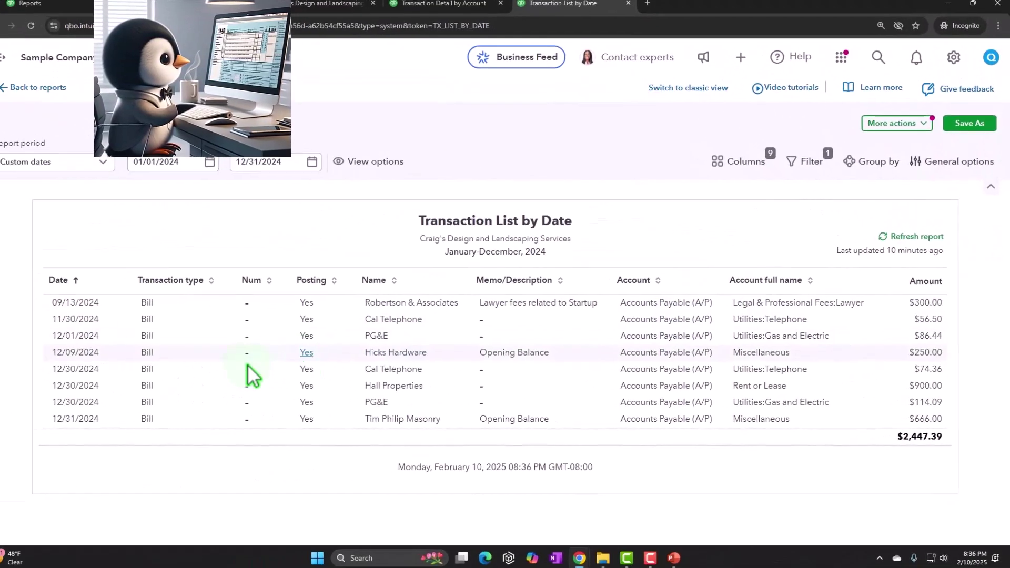